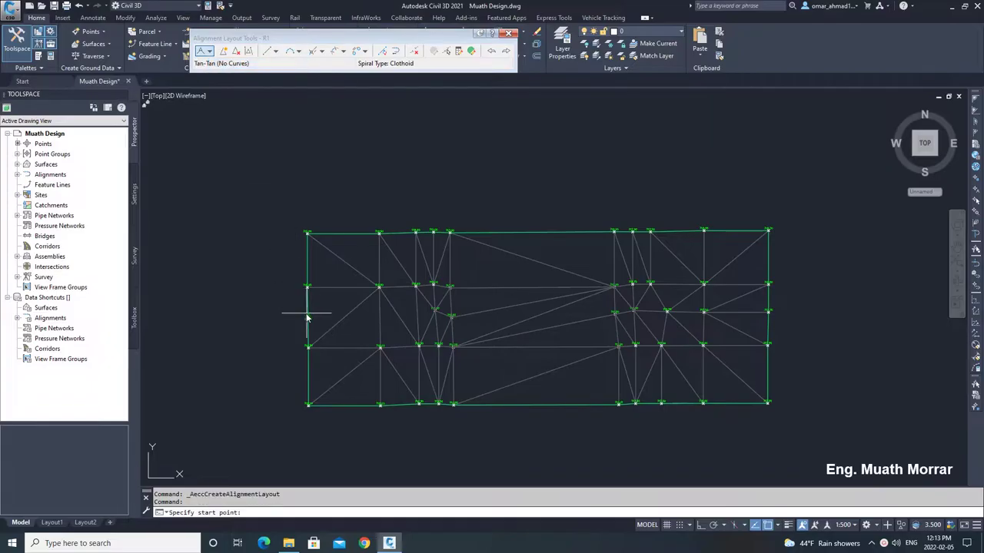
Step: Draw the R1 alignment as one straight tangent across the middle of the surface, from its west edge to its east edge
{"action": "scroll", "coordinate": [716, 329], "scroll_direction": "up", "scroll_amount": 5}
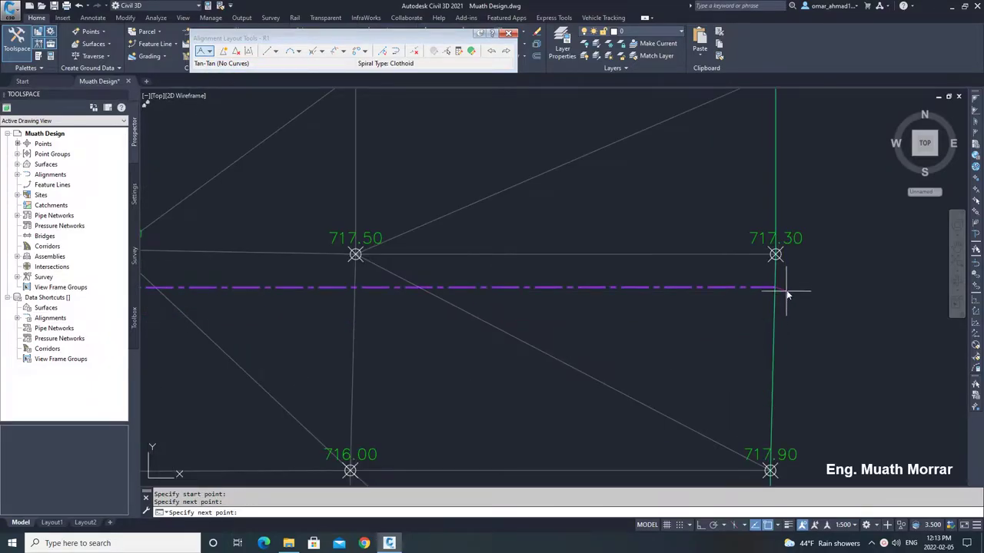
{"action": "scroll", "coordinate": [786, 294], "scroll_direction": "down", "scroll_amount": 6}
{"action": "key", "text": "Return"}
Step: Create a surface profile of NGL along alignment R1 and proceed to drawing it in a profile view
{"action": "left_click", "coordinate": [212, 45]}
{"action": "left_click", "coordinate": [230, 56]}
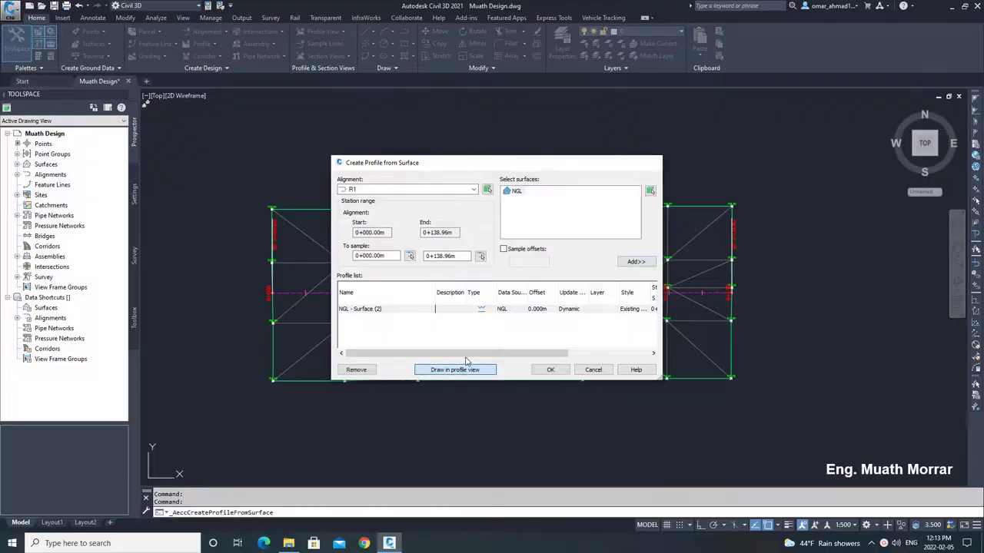
{"action": "left_click", "coordinate": [455, 370]}
Step: Create the profile view with the "Moath band labels default" band set and place it east of the surface
{"action": "left_click", "coordinate": [352, 295]}
{"action": "left_click", "coordinate": [577, 223]}
{"action": "left_click", "coordinate": [493, 275]}
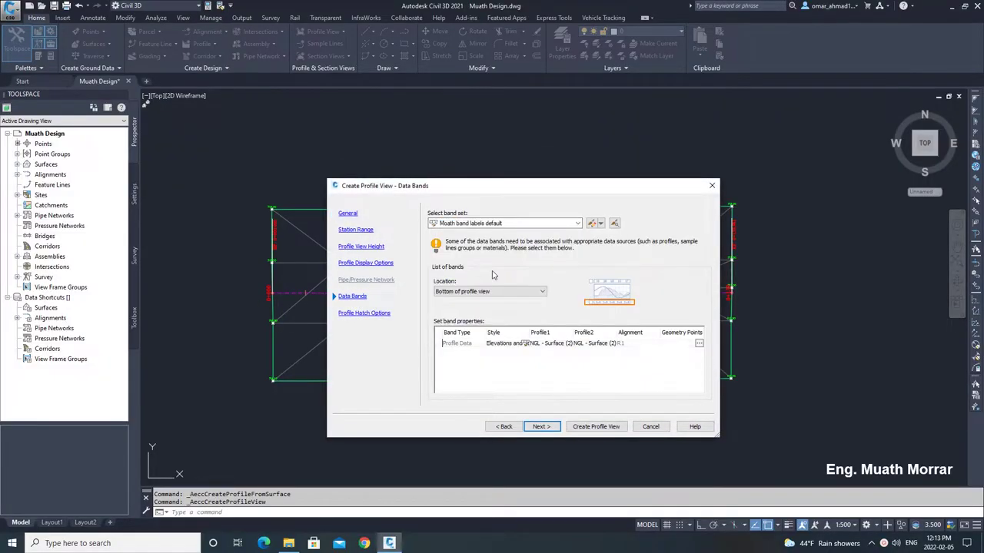
{"action": "left_click", "coordinate": [595, 427]}
{"action": "left_click", "coordinate": [676, 336]}
Step: Create a layout profile named Design for R1 with the Design Profile style
{"action": "scroll", "coordinate": [582, 331], "scroll_direction": "up", "scroll_amount": 4}
{"action": "left_click", "coordinate": [582, 323]}
{"action": "left_click", "coordinate": [365, 40]}
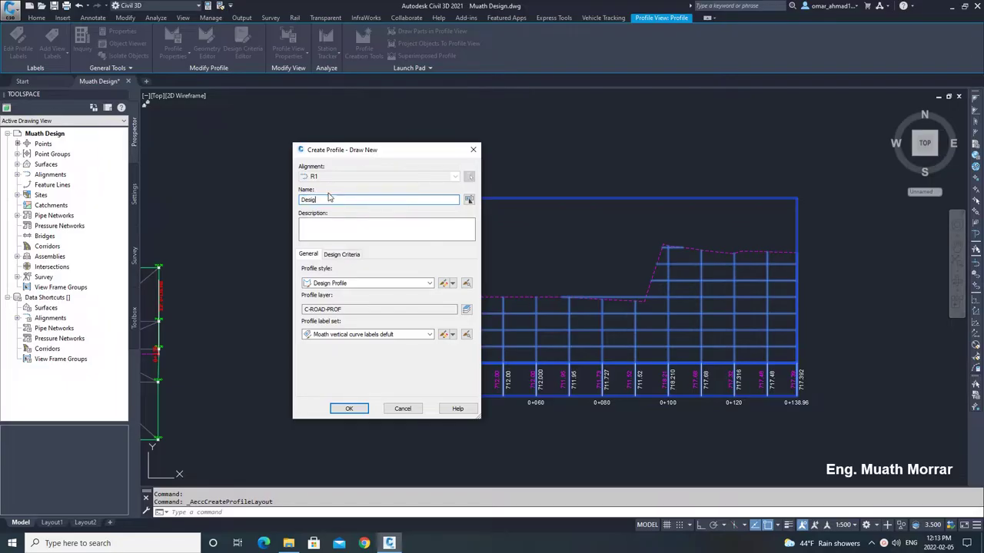
{"action": "left_click", "coordinate": [349, 409]}
Step: Draw one design tangent from station 0+000 at about elevation 720 m to station 0+138.96 at about 718.17 m
{"action": "left_click", "coordinate": [179, 139]}
{"action": "left_click", "coordinate": [204, 149]}
{"action": "scroll", "coordinate": [341, 230], "scroll_direction": "up", "scroll_amount": 6}
{"action": "left_click", "coordinate": [283, 245]}
{"action": "scroll", "coordinate": [284, 246], "scroll_direction": "down", "scroll_amount": 5}
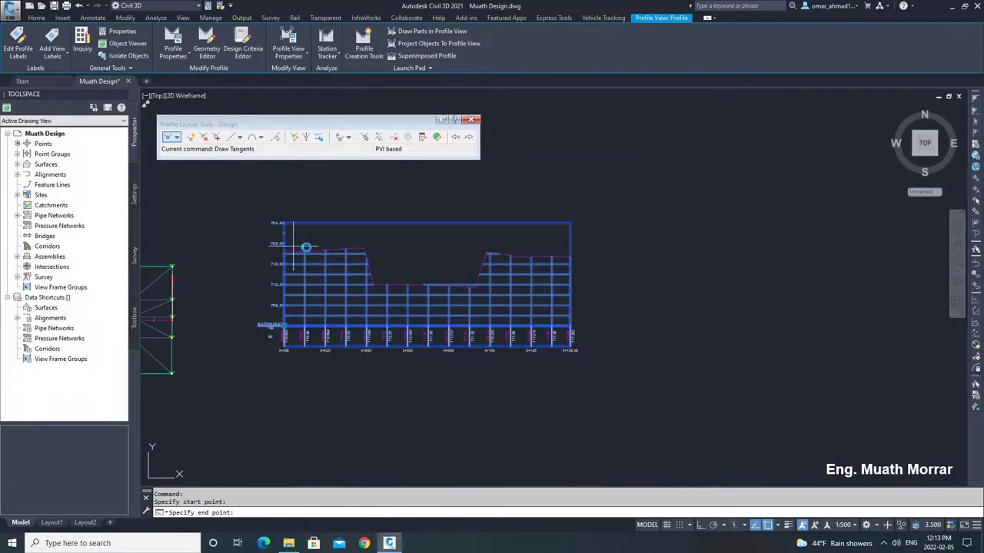
{"action": "scroll", "coordinate": [581, 256], "scroll_direction": "up", "scroll_amount": 2}
{"action": "key", "text": "Return"}
Step: Set the design profile's outgoing grade at the first PVI to -1.00% and close the profile layout tools
{"action": "scroll", "coordinate": [637, 251], "scroll_direction": "down", "scroll_amount": 2}
{"action": "scroll", "coordinate": [323, 244], "scroll_direction": "up", "scroll_amount": 4}
{"action": "middle_click_drag", "start_coordinate": [322, 244], "coordinate": [489, 268]}
{"action": "left_click", "coordinate": [436, 138]}
{"action": "double_click", "coordinate": [275, 201]}
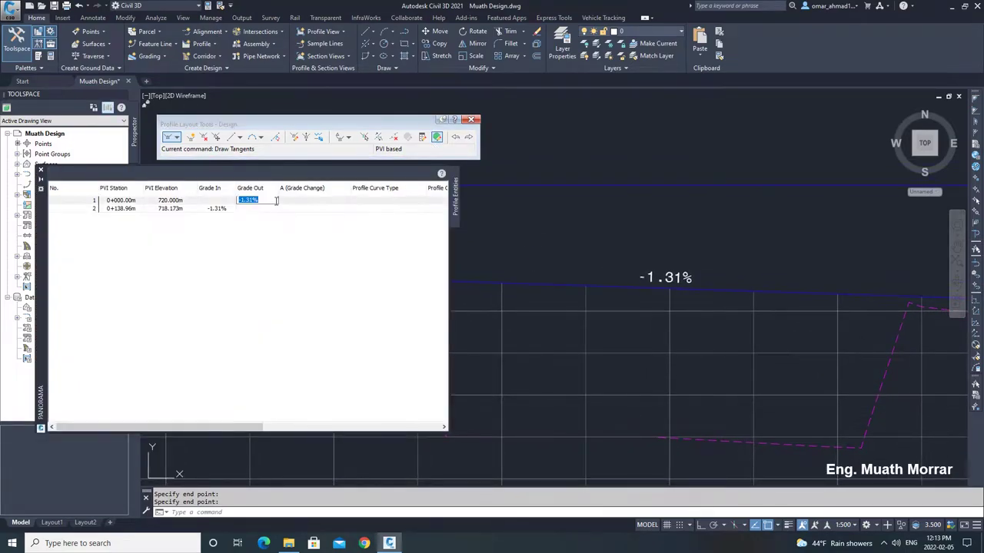
{"action": "key", "text": "Return"}
{"action": "left_click", "coordinate": [471, 119]}
Step: Set Profile2 of the profile view's Profile Data band to Design
{"action": "scroll", "coordinate": [519, 138], "scroll_direction": "down", "scroll_amount": 6}
{"action": "scroll", "coordinate": [566, 226], "scroll_direction": "up", "scroll_amount": 2}
{"action": "left_click", "coordinate": [480, 238]}
{"action": "right_click", "coordinate": [479, 245]}
{"action": "left_click", "coordinate": [523, 346]}
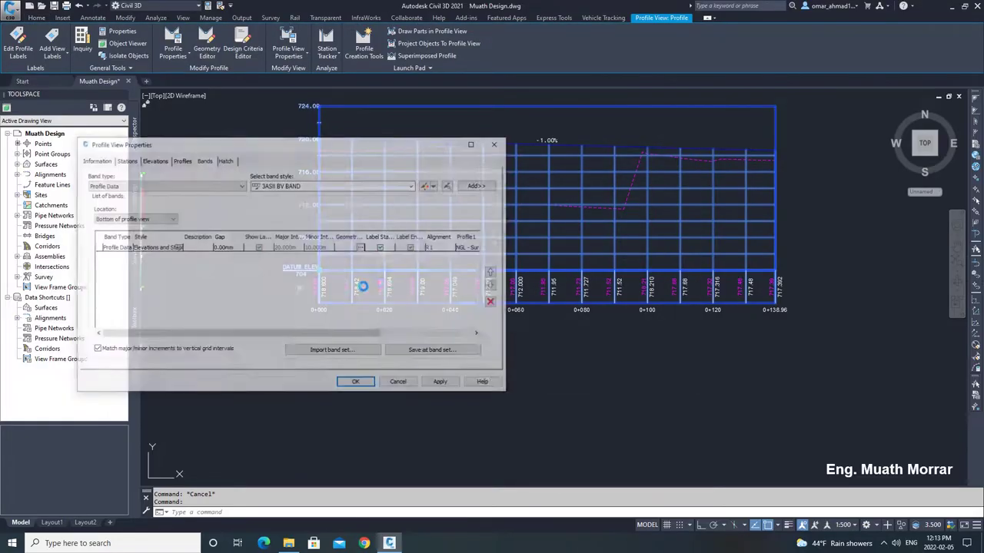
{"action": "left_click_drag", "start_coordinate": [360, 336], "coordinate": [411, 336]}
{"action": "left_click", "coordinate": [436, 248]}
{"action": "left_click", "coordinate": [433, 267]}
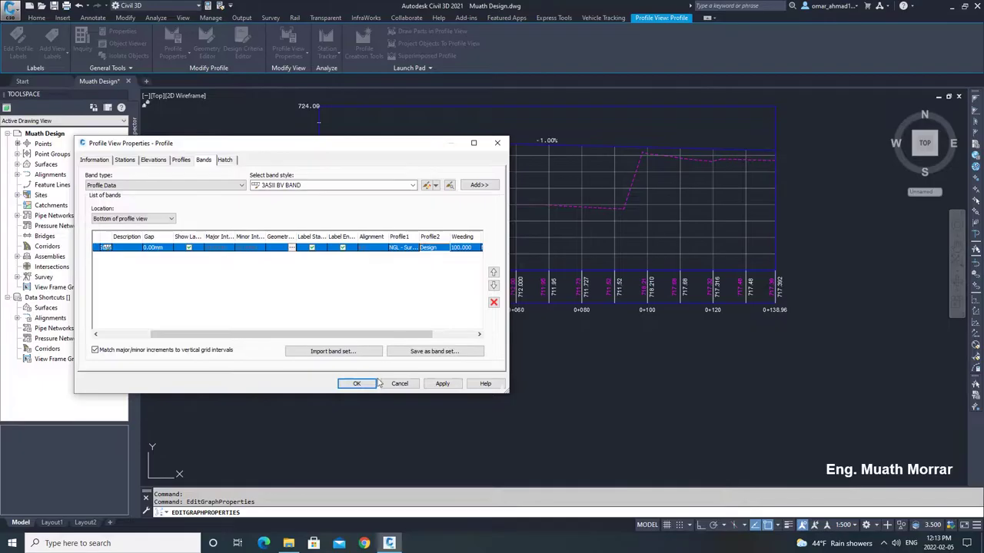
{"action": "left_click", "coordinate": [370, 384]}
{"action": "key", "text": "Escape"}
Step: Create an assembly named "R1 ASSEMBLY" and place its baseline below the profile view
{"action": "scroll", "coordinate": [464, 308], "scroll_direction": "down", "scroll_amount": 4}
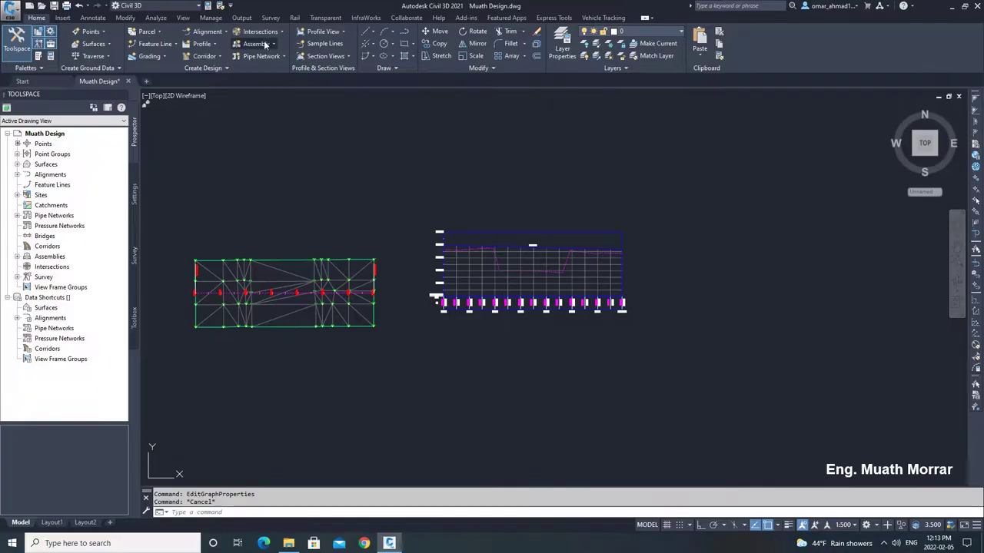
{"action": "left_click", "coordinate": [256, 44]}
{"action": "left_click", "coordinate": [275, 61]}
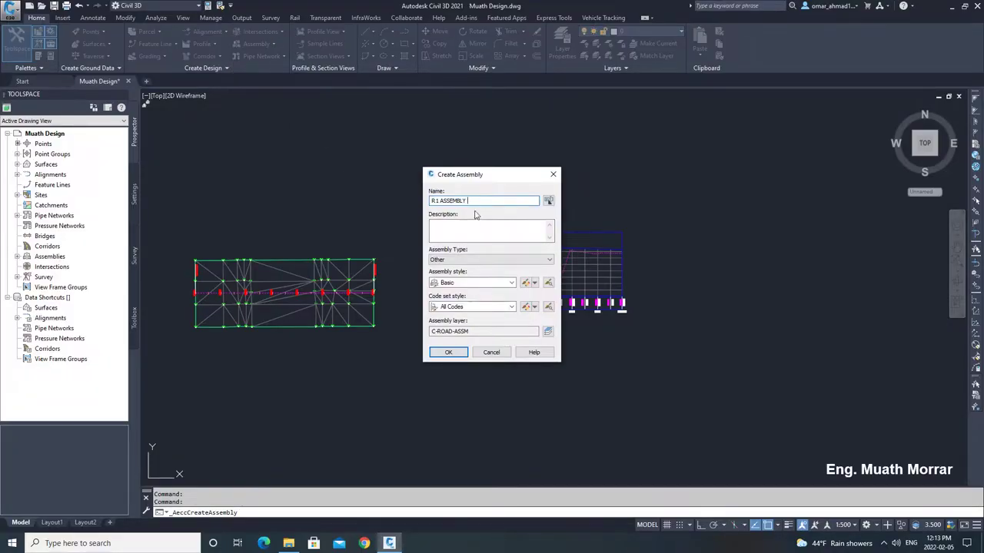
{"action": "left_click", "coordinate": [456, 353]}
{"action": "left_click", "coordinate": [533, 345]}
Step: Attach a right-side LaneSuperelevationAOR lane to the R1 ASSEMBLY baseline
{"action": "scroll", "coordinate": [527, 357], "scroll_direction": "up", "scroll_amount": 5}
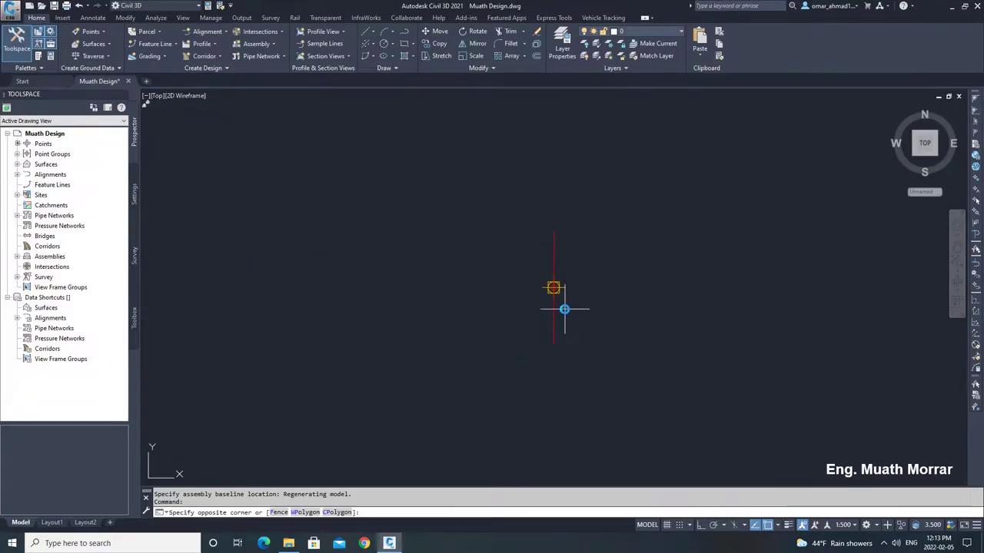
{"action": "left_click", "coordinate": [565, 309]}
{"action": "left_click", "coordinate": [531, 339]}
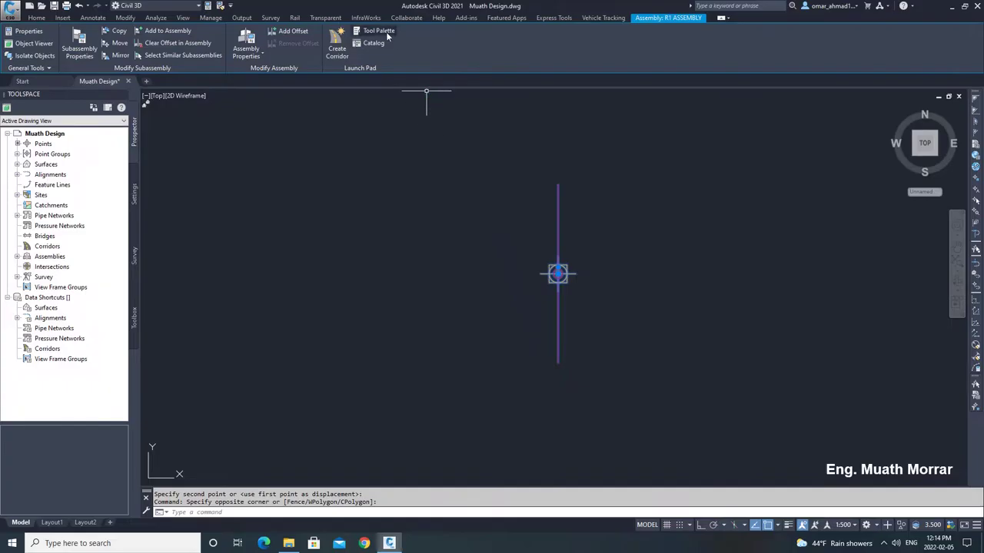
{"action": "left_click", "coordinate": [387, 34]}
{"action": "left_click", "coordinate": [865, 131]}
{"action": "left_click", "coordinate": [466, 273]}
{"action": "key", "text": "Escape"}
Step: Set the right lane's width to 5 m, Pave1 depth 0.06 m, Pave2 depth 0, base depth 0.2 m and sub-base depth 0
{"action": "left_click", "coordinate": [514, 280]}
{"action": "left_click", "coordinate": [79, 46]}
{"action": "left_click", "coordinate": [118, 159]}
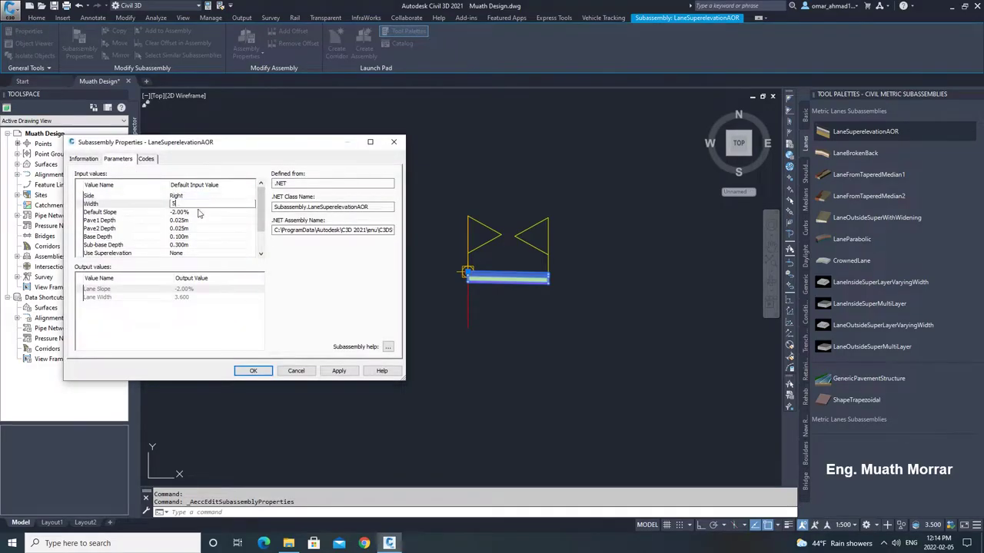
{"action": "left_click", "coordinate": [192, 222]}
{"action": "left_click", "coordinate": [190, 239]}
{"action": "type", "text": ".2"}
{"action": "left_click", "coordinate": [190, 245]}
{"action": "type", "text": "0"}
{"action": "left_click_drag", "start_coordinate": [261, 229], "coordinate": [260, 247]}
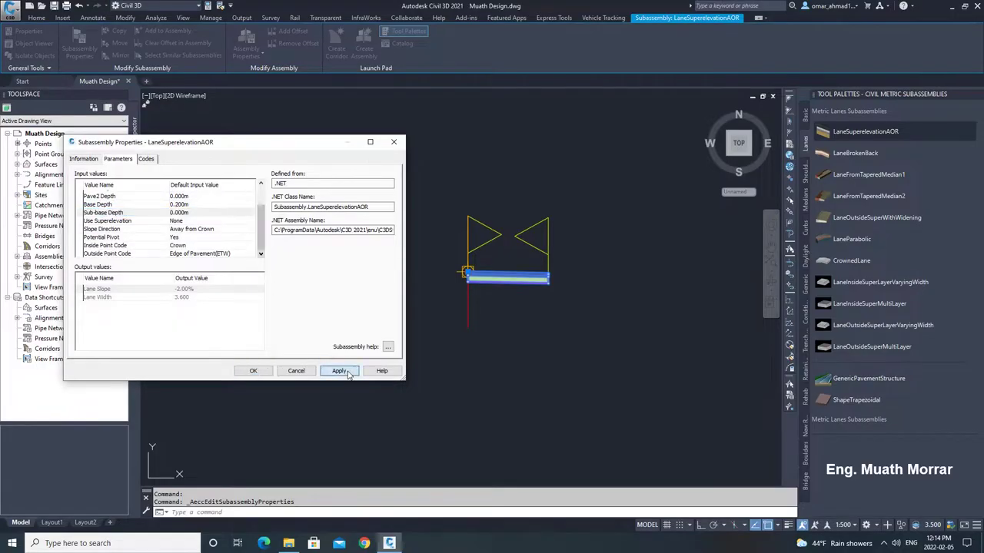
{"action": "left_click", "coordinate": [339, 371]}
{"action": "left_click", "coordinate": [255, 370]}
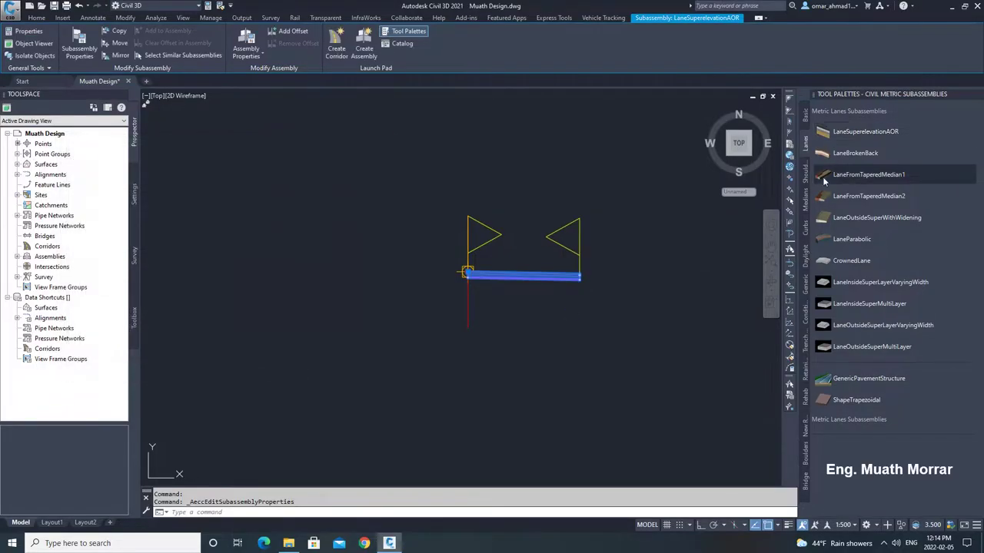
Step: Attach a right-side ShoulderExtendSubbase shoulder to the top outer edge of the lane
{"action": "left_click", "coordinate": [805, 170]}
{"action": "left_click", "coordinate": [865, 153]}
{"action": "scroll", "coordinate": [581, 277], "scroll_direction": "up", "scroll_amount": 8}
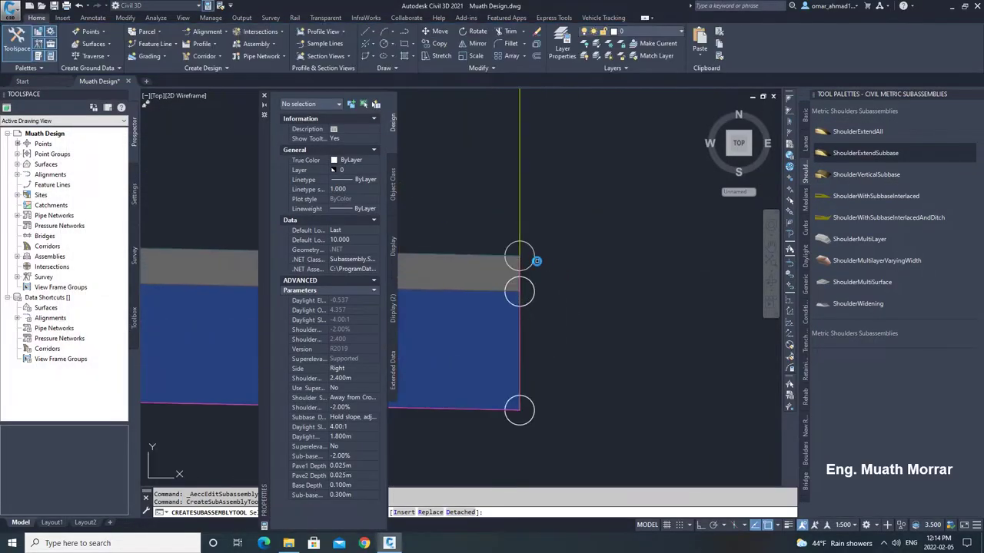
{"action": "left_click", "coordinate": [523, 257]}
{"action": "scroll", "coordinate": [524, 262], "scroll_direction": "down", "scroll_amount": 6}
{"action": "key", "text": "Escape"}
Step: Set the right shoulder's width to 1.5 m and its daylight slope to 2:1
{"action": "mouse_move", "coordinate": [653, 250]}
{"action": "middle_mouse_down"}
{"action": "mouse_move", "coordinate": [554, 260]}
{"action": "mouse_move", "coordinate": [477, 294]}
{"action": "middle_mouse_up"}
{"action": "left_click", "coordinate": [557, 297]}
{"action": "left_click", "coordinate": [566, 291]}
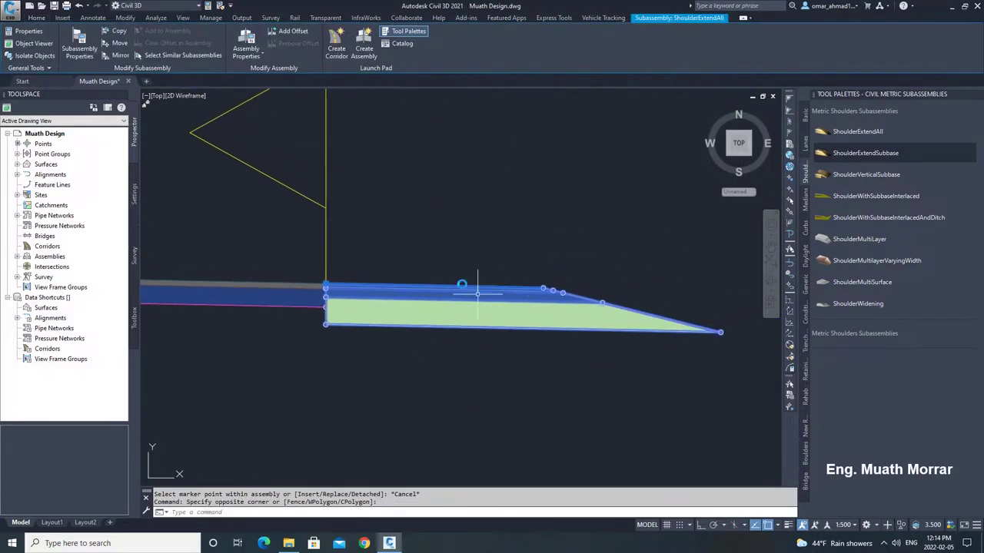
{"action": "left_click", "coordinate": [80, 49]}
{"action": "left_click", "coordinate": [118, 159]}
{"action": "left_click", "coordinate": [185, 203]}
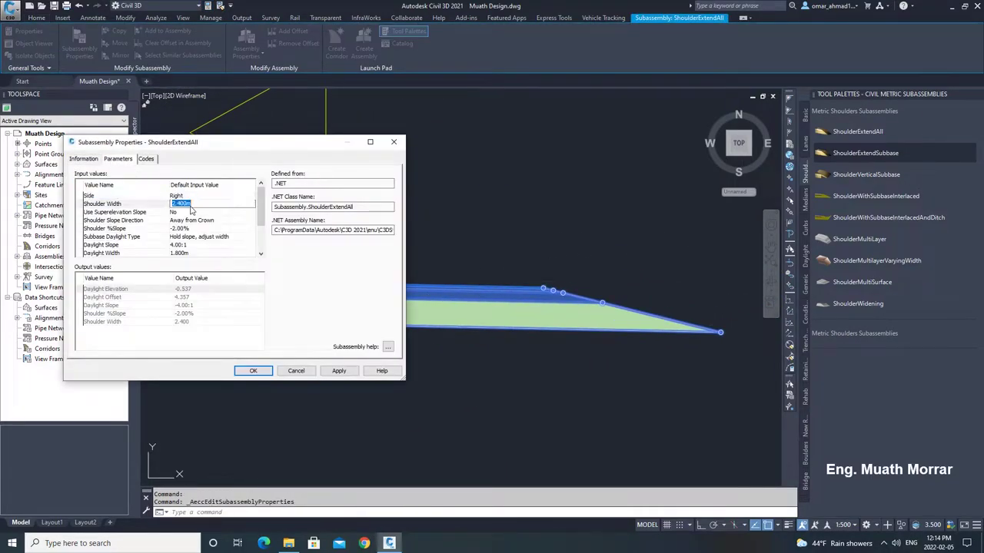
{"action": "left_click", "coordinate": [195, 244]}
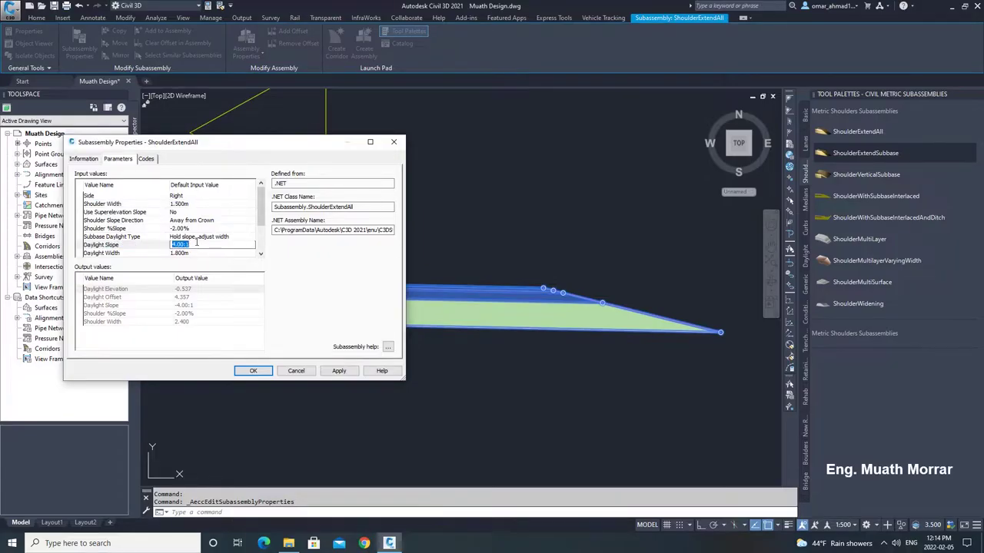
{"action": "type", "text": "2"}
Step: Set the right shoulder's depths to 0.06 m for Pave1, 0 for Pave2, 0.2 m for base and 0 for sub-base
{"action": "scroll", "coordinate": [231, 227], "scroll_direction": "down", "scroll_amount": 2}
{"action": "left_click", "coordinate": [185, 229]}
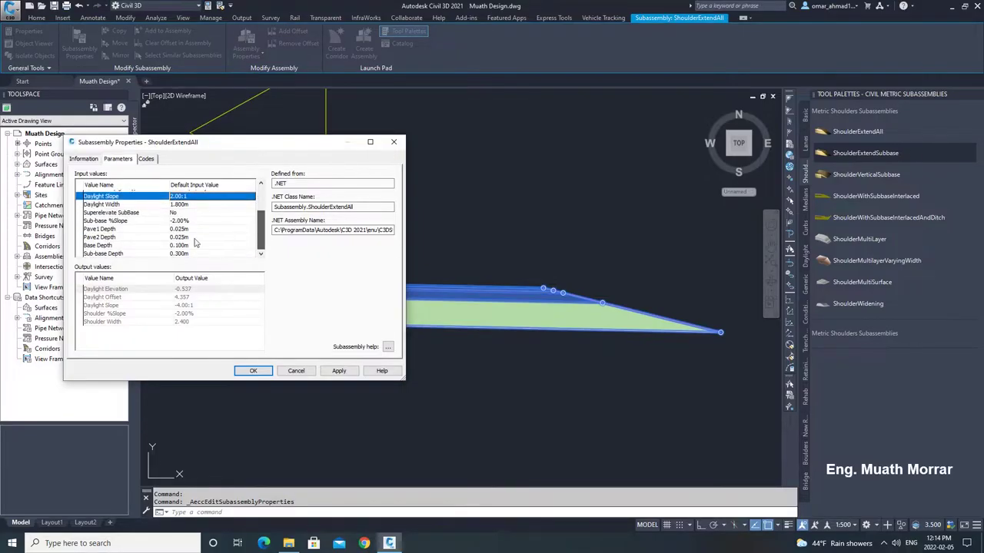
{"action": "key", "text": "Tab"}
{"action": "type", "text": "0"}
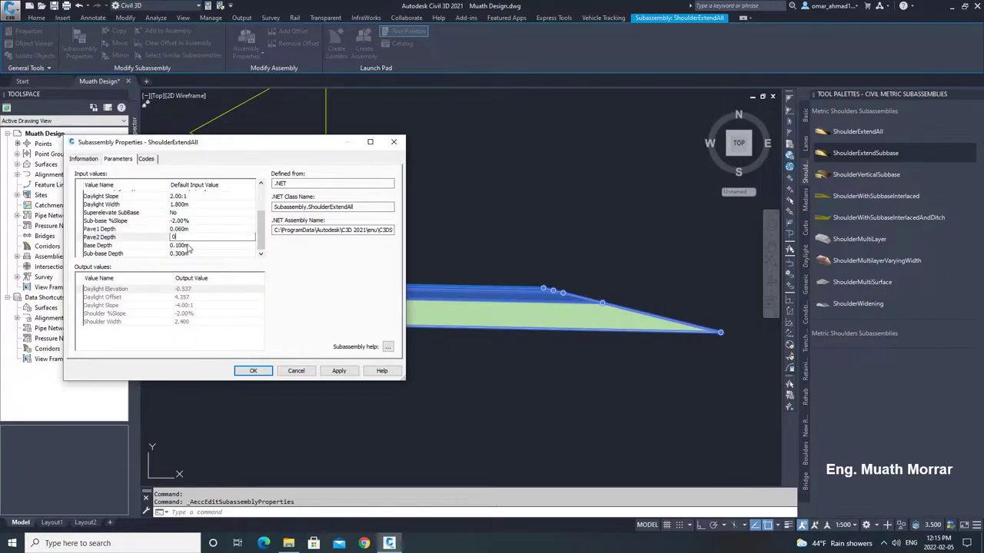
{"action": "left_click", "coordinate": [339, 370]}
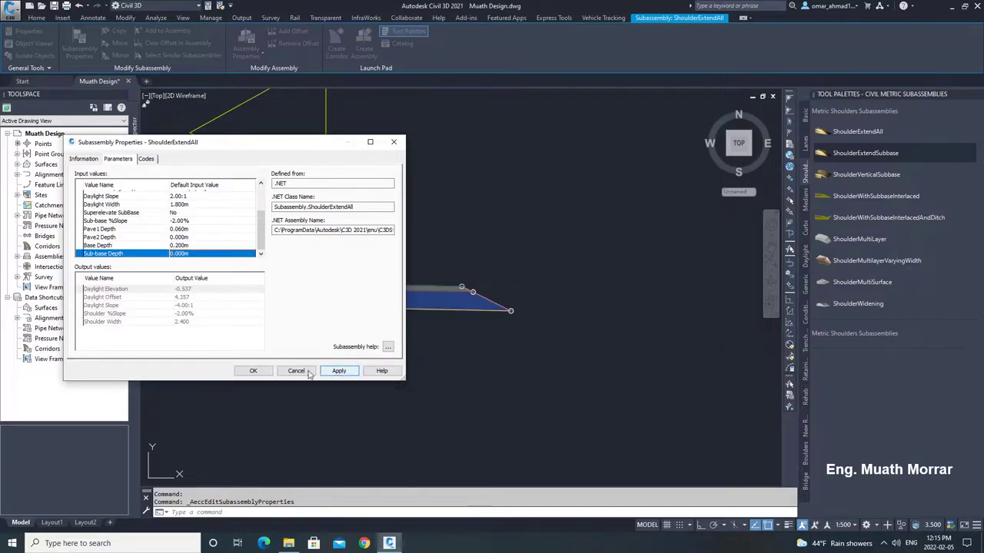
{"action": "left_click", "coordinate": [253, 370]}
{"action": "key", "text": "Escape"}
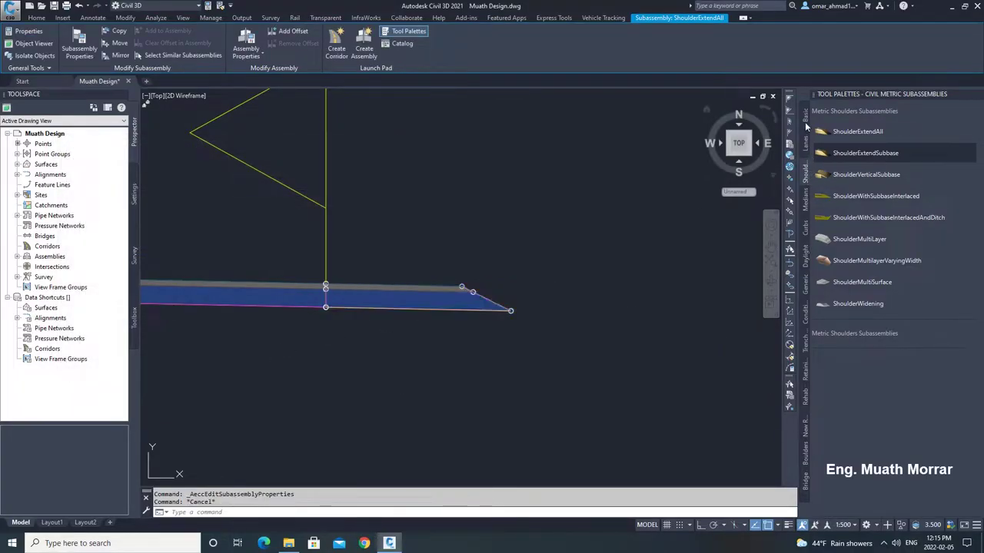
Step: Attach a BasicSideSlopeCutDitch subassembly to the outer daylight point of the right shoulder
{"action": "left_click", "coordinate": [804, 115]}
{"action": "left_click", "coordinate": [864, 282]}
{"action": "scroll", "coordinate": [517, 304], "scroll_direction": "up", "scroll_amount": 3}
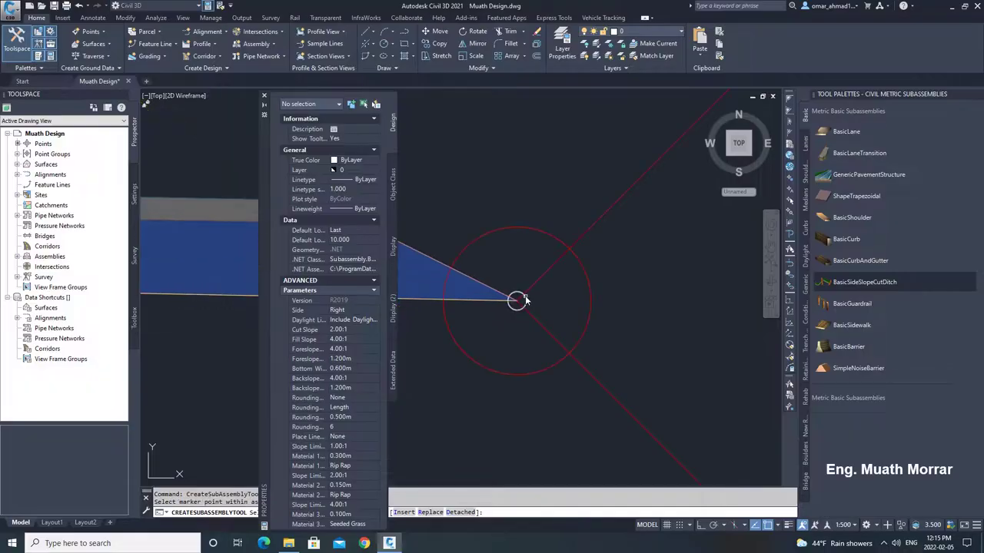
{"action": "scroll", "coordinate": [526, 300], "scroll_direction": "down", "scroll_amount": 10}
{"action": "key", "text": "Escape"}
{"action": "scroll", "coordinate": [614, 272], "scroll_direction": "down", "scroll_amount": 2}
{"action": "middle_click_drag", "start_coordinate": [608, 270], "coordinate": [574, 280]}
Step: Set the right side slope's cut slope to 0.50:1 and its fill slope to 2.00:1
{"action": "left_click_drag", "start_coordinate": [565, 275], "coordinate": [562, 240]}
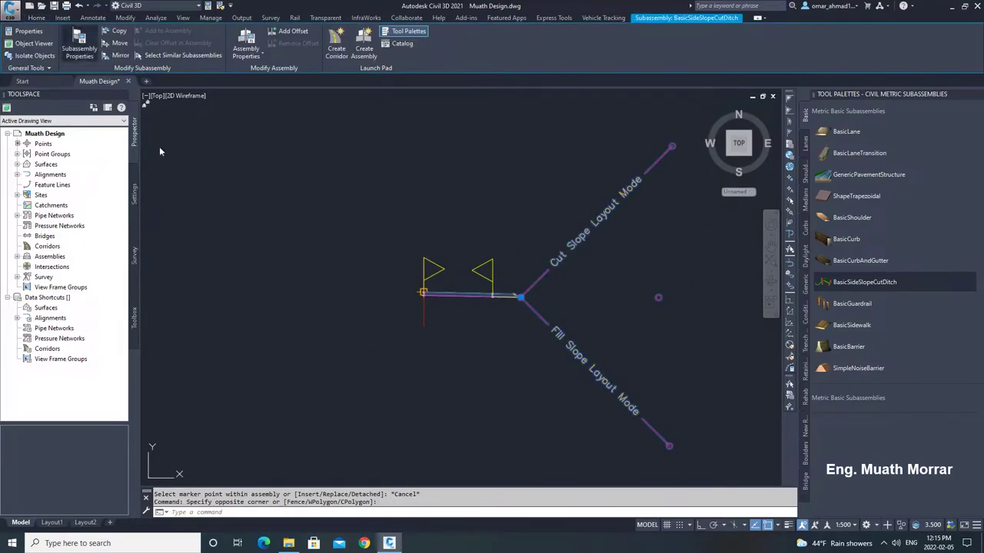
{"action": "left_click", "coordinate": [79, 47]}
{"action": "left_click", "coordinate": [118, 159]}
{"action": "double_click", "coordinate": [187, 213]}
{"action": "type", "text": "."}
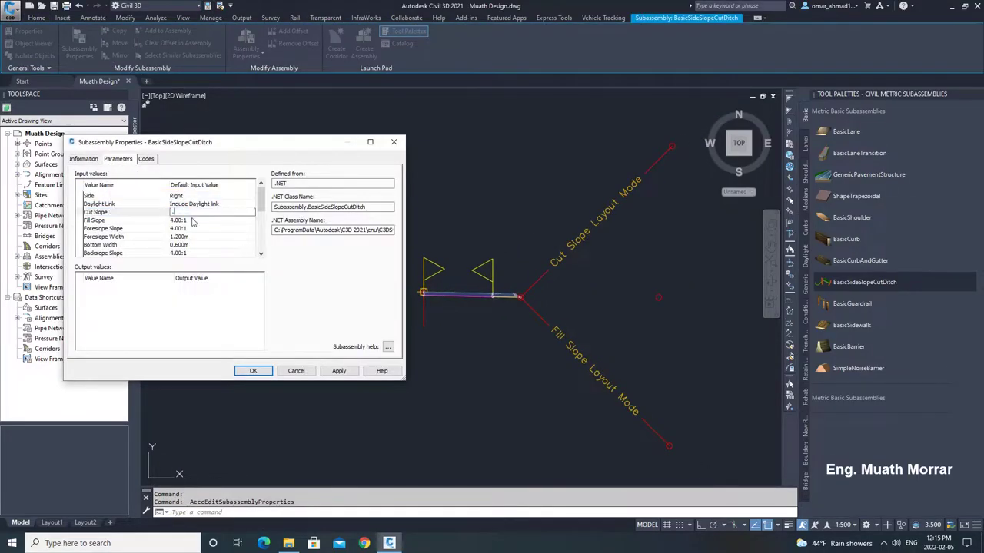
{"action": "type", "text": "5"}
{"action": "left_click", "coordinate": [187, 223]}
{"action": "double_click", "coordinate": [184, 244]}
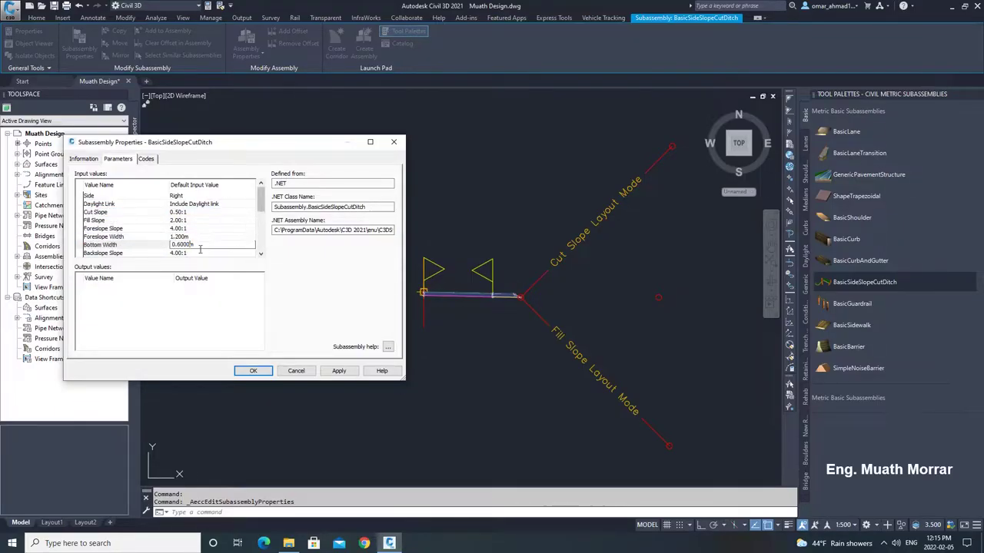
{"action": "left_click_drag", "start_coordinate": [262, 205], "coordinate": [262, 223]}
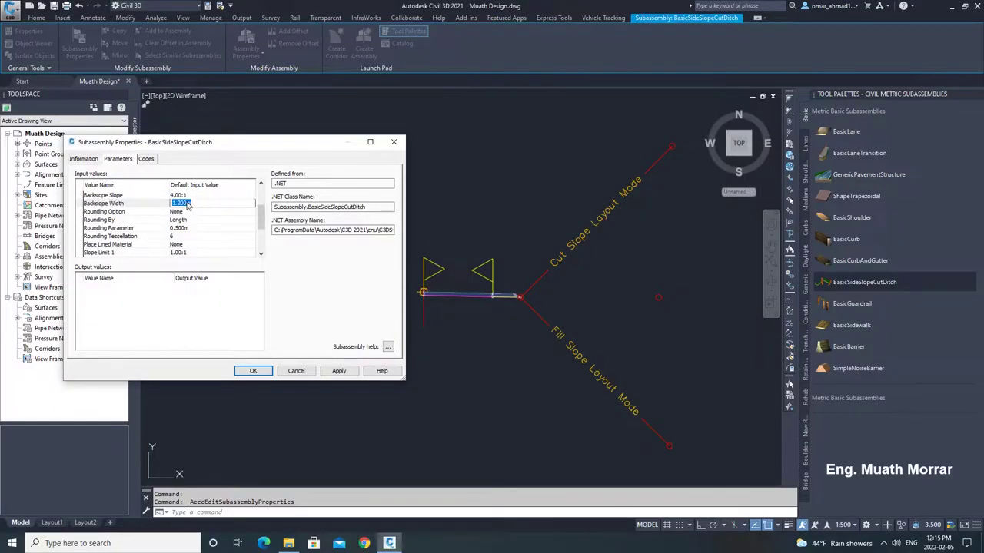
{"action": "left_click", "coordinate": [255, 371]}
{"action": "key", "text": "Escape"}
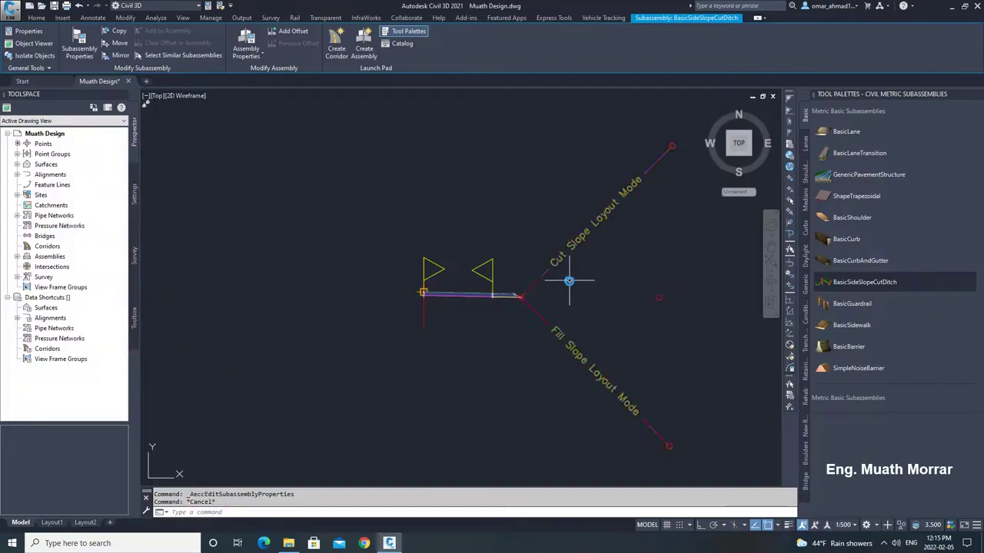
Step: Mirror the right lane, shoulder and side slope to the other side of the assembly baseline
{"action": "left_click", "coordinate": [569, 281]}
{"action": "left_click", "coordinate": [471, 323]}
{"action": "left_click", "coordinate": [122, 56]}
{"action": "left_click", "coordinate": [422, 313]}
{"action": "key", "text": "Escape"}
Step: Reverse the sign of the left lane's default slope to continue the right lane's crossfall
{"action": "scroll", "coordinate": [395, 292], "scroll_direction": "up", "scroll_amount": 4}
{"action": "middle_click_drag", "start_coordinate": [409, 286], "coordinate": [494, 276]}
{"action": "left_click", "coordinate": [492, 275]}
{"action": "left_click", "coordinate": [466, 313]}
{"action": "left_click", "coordinate": [79, 43]}
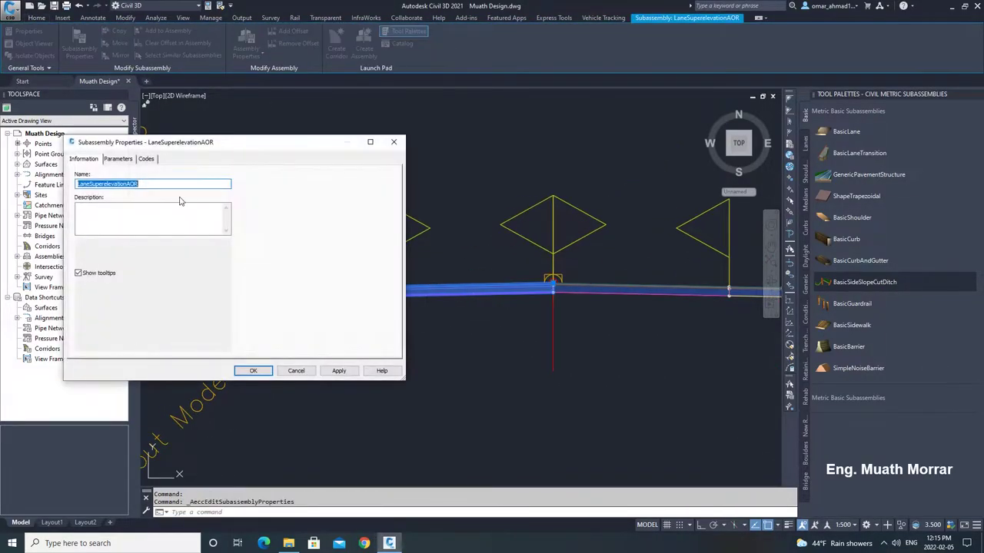
{"action": "left_click", "coordinate": [117, 159]}
{"action": "left_click", "coordinate": [189, 212]}
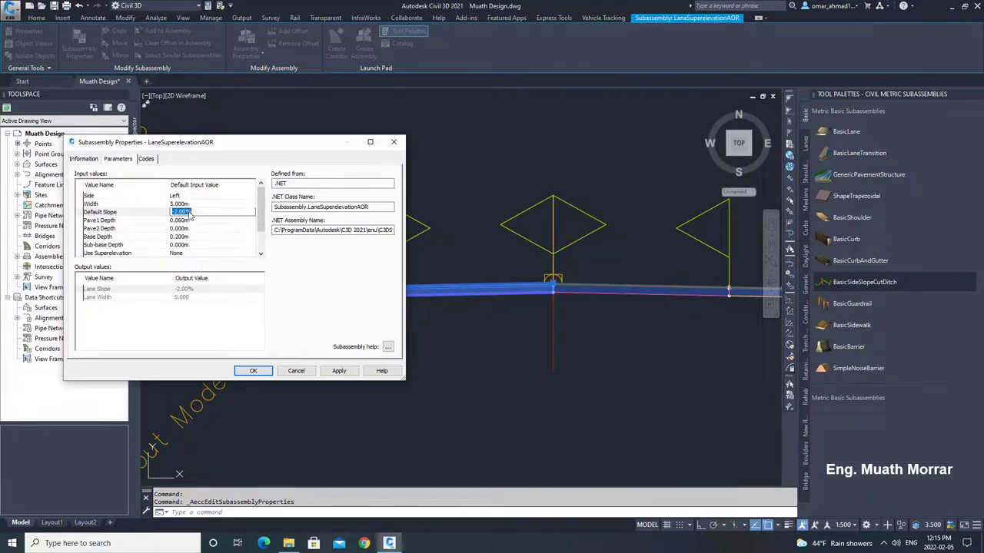
{"action": "left_click", "coordinate": [253, 371]}
Step: Set the left shoulder's percent slope to 2.00%
{"action": "left_click", "coordinate": [327, 286]}
{"action": "left_click", "coordinate": [79, 43]}
{"action": "left_click", "coordinate": [118, 159]}
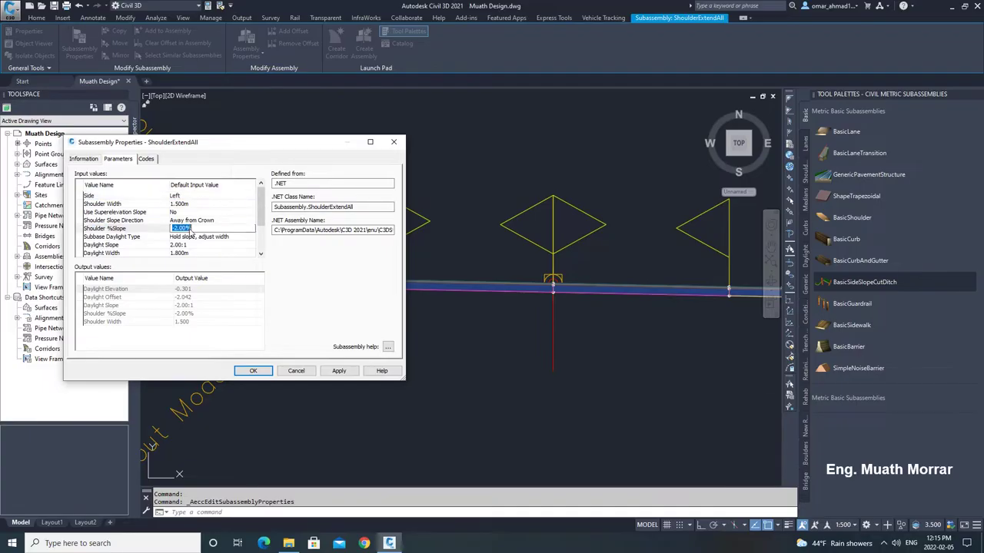
{"action": "left_click_drag", "start_coordinate": [261, 213], "coordinate": [260, 229]}
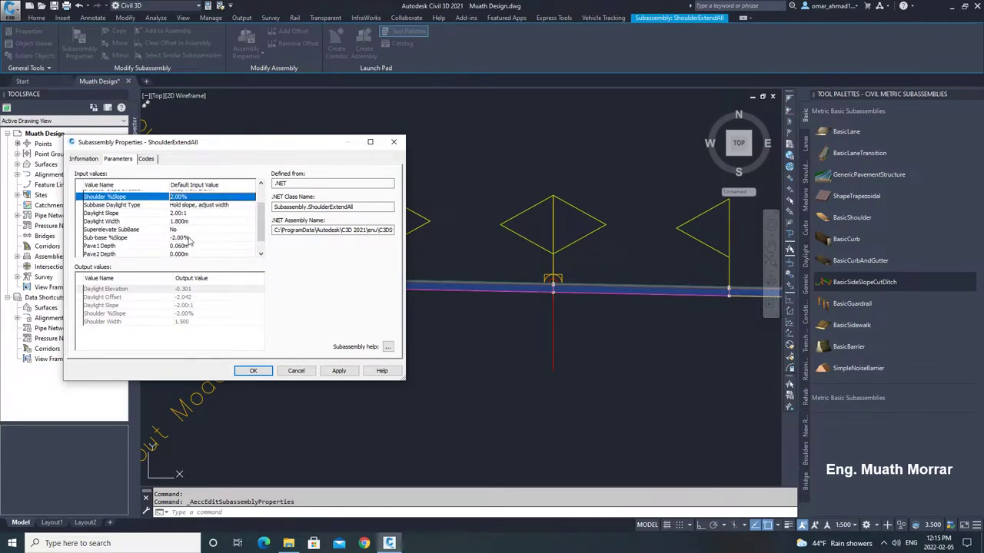
{"action": "left_click", "coordinate": [253, 371]}
{"action": "scroll", "coordinate": [512, 235], "scroll_direction": "down", "scroll_amount": 5}
{"action": "key", "text": "Escape"}
{"action": "key", "text": "Escape"}
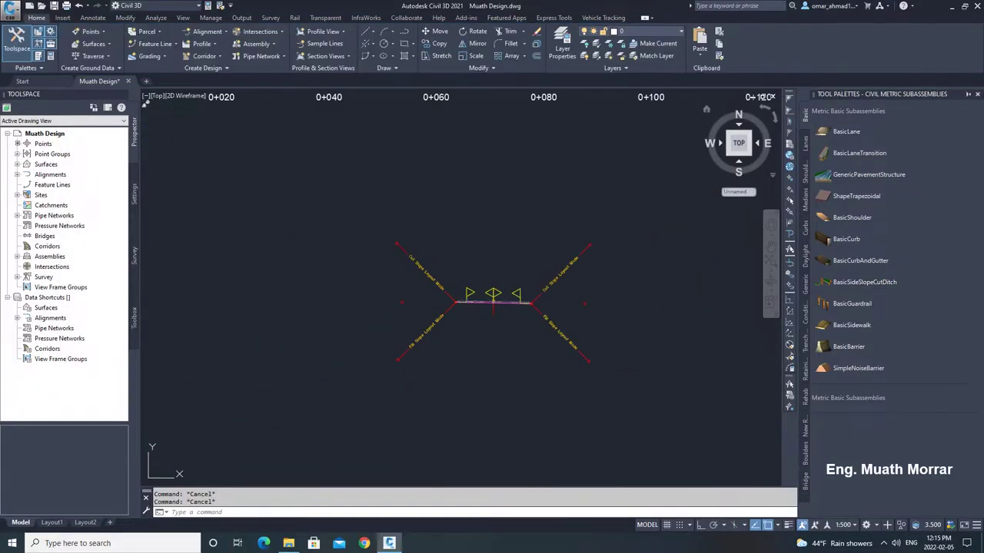
Step: Close the subassembly tool palettes
{"action": "left_click", "coordinate": [978, 94]}
{"action": "scroll", "coordinate": [599, 271], "scroll_direction": "down", "scroll_amount": 7}
{"action": "mouse_move", "coordinate": [492, 250]}
{"action": "middle_mouse_down"}
{"action": "mouse_move", "coordinate": [558, 287]}
{"action": "mouse_move", "coordinate": [522, 293]}
{"action": "middle_mouse_up"}
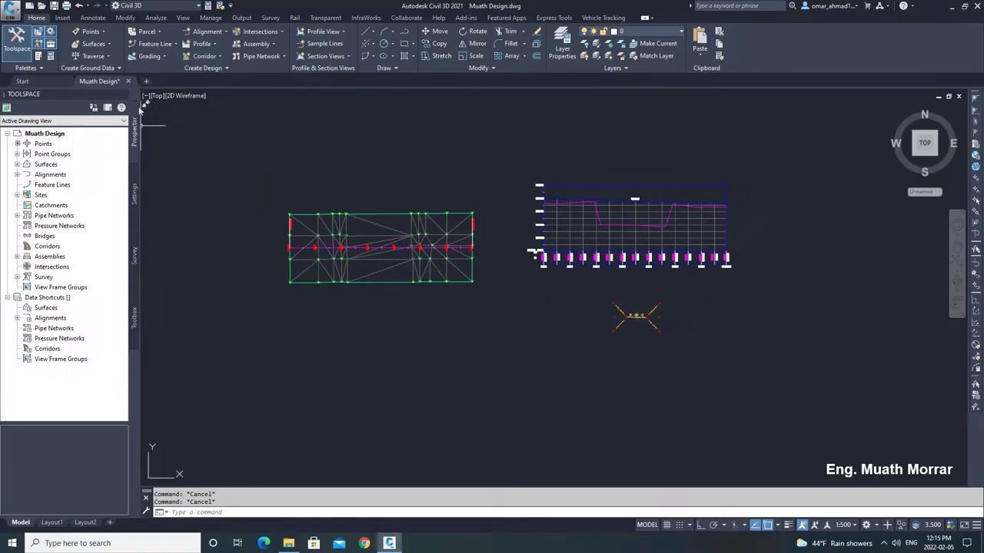
Step: Create a corridor from alignment R1 and the Design profile with R1 ASSEMBLY, targeting the NGL surface and setting baseline and region parameters
{"action": "left_click", "coordinate": [204, 56]}
{"action": "left_click", "coordinate": [212, 90]}
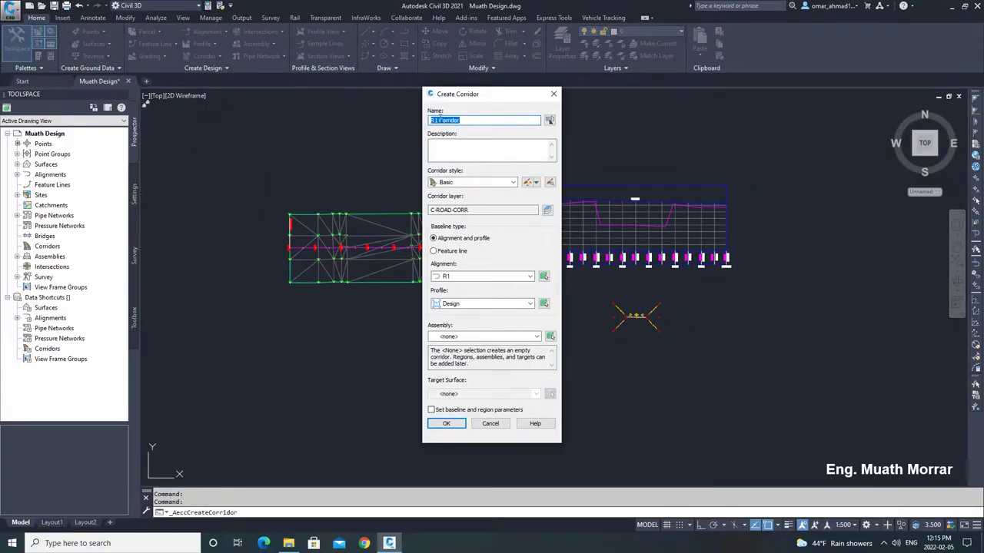
{"action": "left_click", "coordinate": [465, 336]}
{"action": "left_click", "coordinate": [461, 353]}
{"action": "left_click", "coordinate": [492, 394]}
{"action": "left_click", "coordinate": [453, 408]}
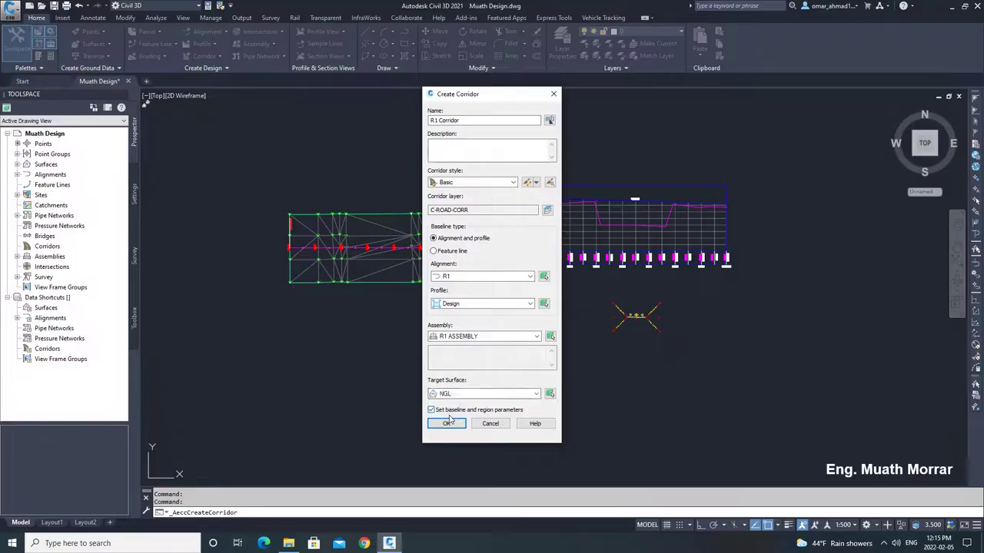
{"action": "left_click", "coordinate": [449, 424]}
Step: Set the region's assembly frequency to 5 m along tangents, curves and spirals, and rebuild the corridor
{"action": "left_click", "coordinate": [516, 126]}
{"action": "left_click", "coordinate": [520, 167]}
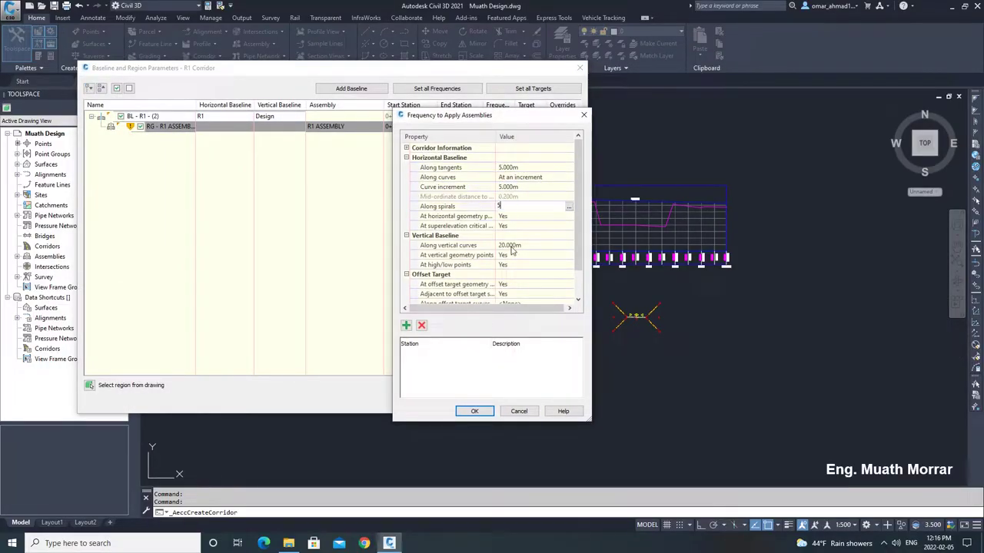
{"action": "left_click", "coordinate": [474, 411]}
{"action": "left_click", "coordinate": [441, 401]}
{"action": "left_click", "coordinate": [407, 251]}
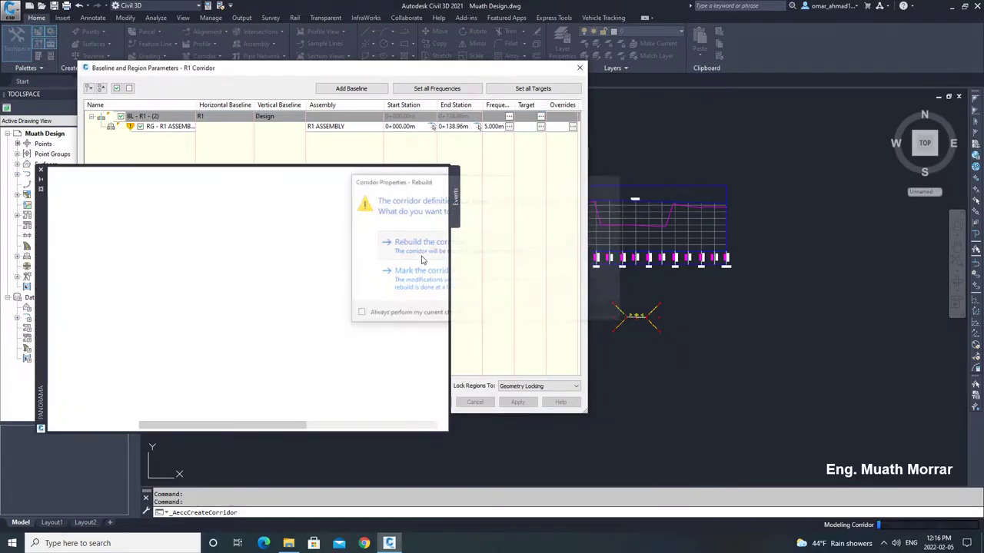
{"action": "left_click", "coordinate": [428, 174]}
{"action": "scroll", "coordinate": [376, 254], "scroll_direction": "up", "scroll_amount": 5}
{"action": "middle_click_drag", "start_coordinate": [377, 251], "coordinate": [335, 259]}
{"action": "scroll", "coordinate": [338, 257], "scroll_direction": "down", "scroll_amount": 5}
{"action": "key", "text": "Escape"}
Step: Copy the complete R1 assembly to a free spot below the original
{"action": "scroll", "coordinate": [613, 313], "scroll_direction": "up", "scroll_amount": 5}
{"action": "middle_click_drag", "start_coordinate": [652, 295], "coordinate": [643, 287]}
{"action": "left_click", "coordinate": [681, 187]}
{"action": "left_click", "coordinate": [319, 392]}
{"action": "left_click", "coordinate": [36, 17]}
{"action": "left_click", "coordinate": [439, 43]}
{"action": "scroll", "coordinate": [514, 289], "scroll_direction": "up", "scroll_amount": 4}
{"action": "left_click", "coordinate": [528, 269]}
{"action": "scroll", "coordinate": [529, 230], "scroll_direction": "down", "scroll_amount": 6}
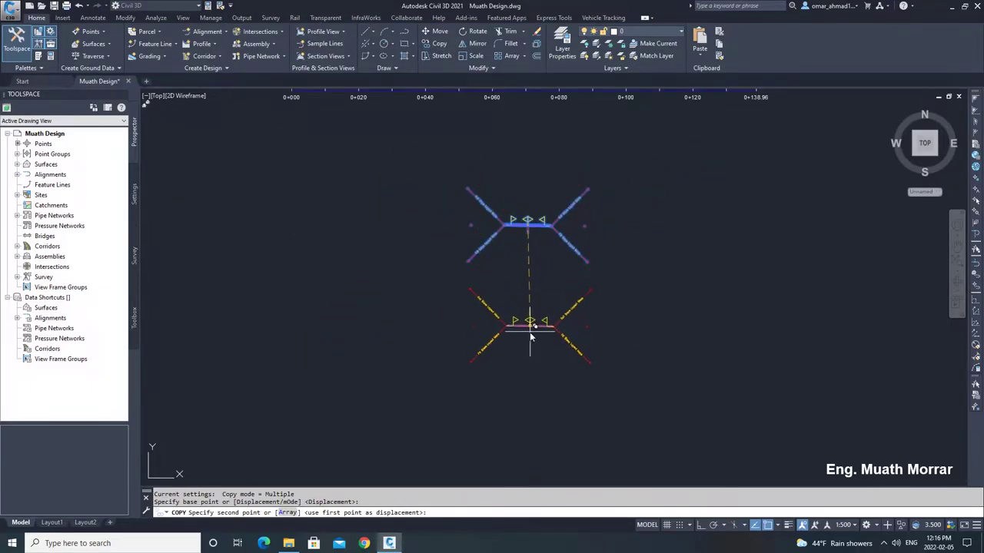
{"action": "left_click", "coordinate": [529, 331]}
{"action": "key", "text": "Escape"}
Step: Delete all lanes, shoulders and side slopes from the copied assembly, keeping only its baseline
{"action": "scroll", "coordinate": [554, 329], "scroll_direction": "up", "scroll_amount": 6}
{"action": "left_click", "coordinate": [573, 316]}
{"action": "left_click", "coordinate": [558, 348]}
{"action": "scroll", "coordinate": [541, 324], "scroll_direction": "up", "scroll_amount": 4}
{"action": "left_click", "coordinate": [541, 282]}
{"action": "left_click", "coordinate": [524, 334]}
{"action": "left_click", "coordinate": [228, 273]}
{"action": "left_click", "coordinate": [217, 348]}
{"action": "middle_click_drag", "start_coordinate": [217, 345], "coordinate": [540, 307]}
{"action": "left_click", "coordinate": [451, 239]}
{"action": "left_click", "coordinate": [426, 275]}
{"action": "left_click", "coordinate": [390, 190]}
{"action": "left_click", "coordinate": [338, 225]}
{"action": "key", "text": "Delete"}
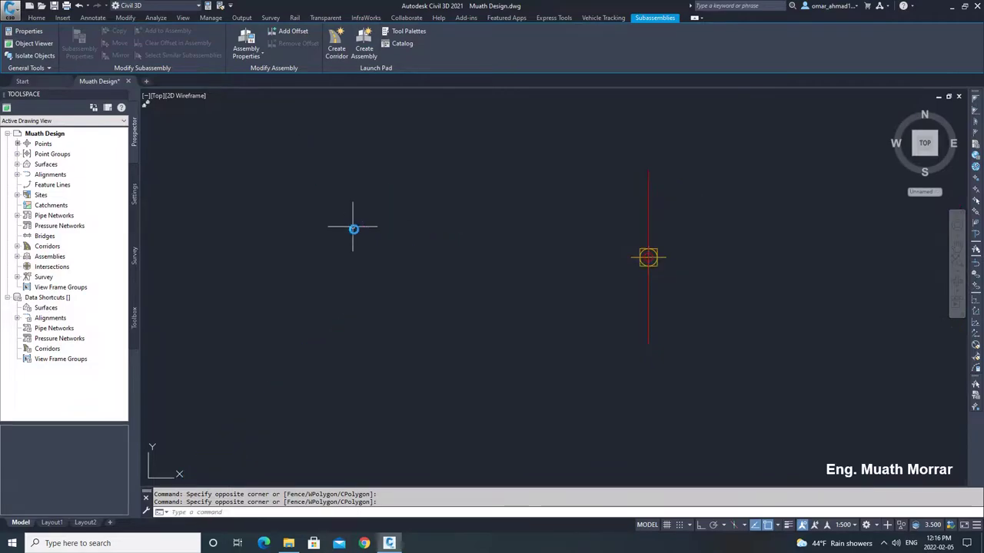
Step: Attach the BridgeBoxGirder1 subassembly to the baseline of the copied assembly
{"action": "scroll", "coordinate": [738, 261], "scroll_direction": "down", "scroll_amount": 2}
{"action": "middle_click_drag", "start_coordinate": [737, 260], "coordinate": [503, 257]}
{"action": "left_click", "coordinate": [459, 283]}
{"action": "left_click", "coordinate": [426, 312]}
{"action": "left_click", "coordinate": [378, 32]}
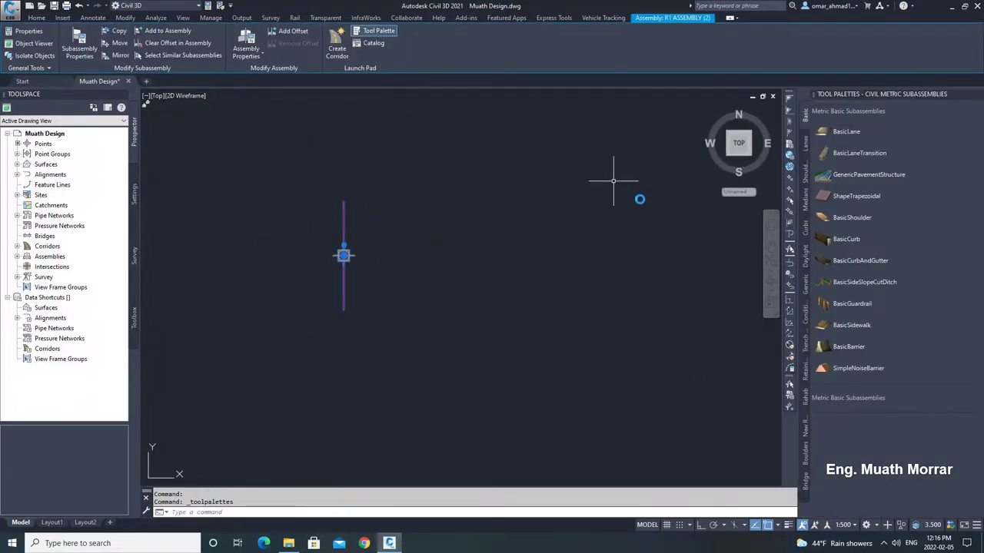
{"action": "left_click", "coordinate": [806, 477]}
{"action": "left_click", "coordinate": [838, 136]}
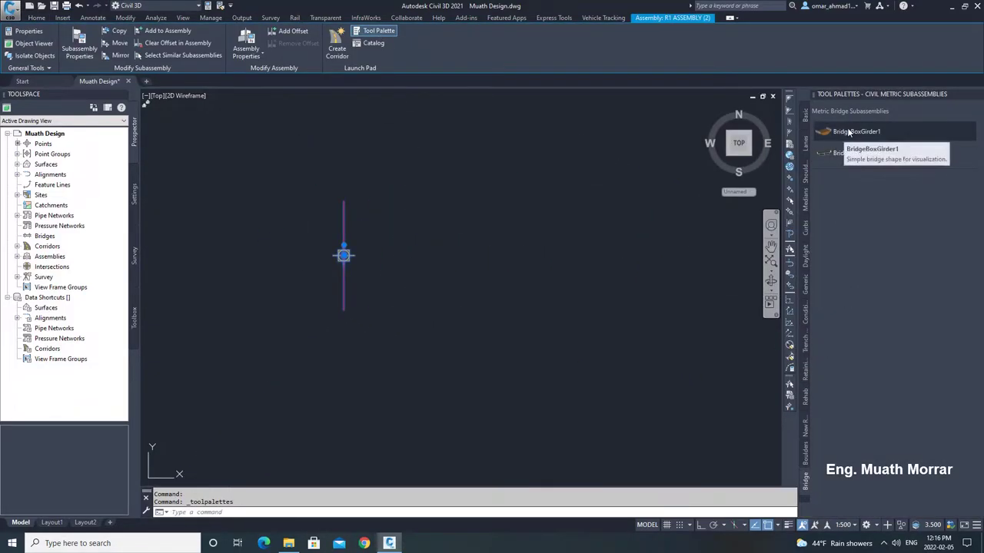
{"action": "left_click", "coordinate": [487, 269]}
{"action": "key", "text": "Escape"}
{"action": "key", "text": "Escape"}
Step: Set the box girder's left and right widths to 6.500 m and reverse the sign of its default left slope
{"action": "left_click", "coordinate": [574, 252]}
{"action": "left_click", "coordinate": [558, 298]}
{"action": "left_click", "coordinate": [79, 44]}
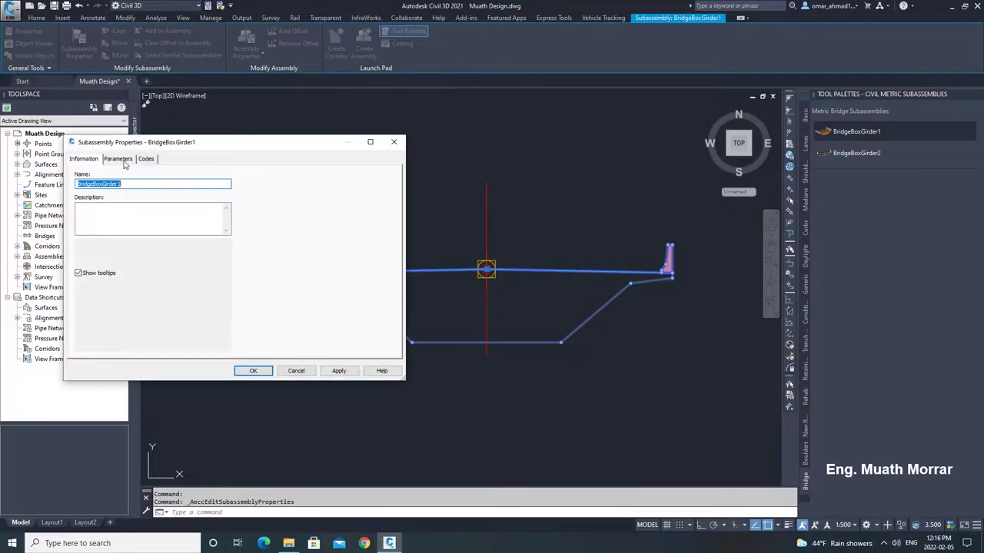
{"action": "left_click", "coordinate": [126, 162]}
{"action": "left_click", "coordinate": [190, 204]}
{"action": "left_click", "coordinate": [195, 222]}
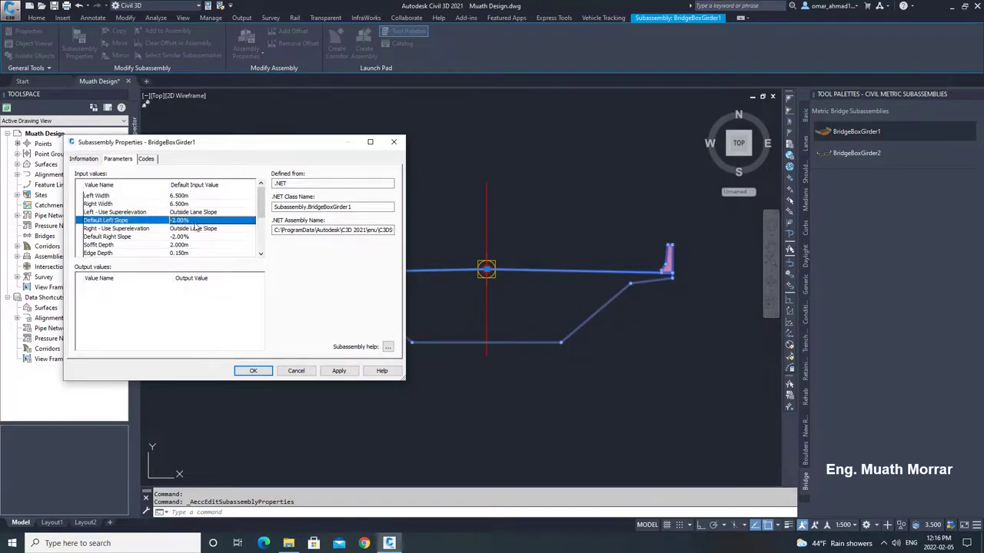
Step: Set the box girder's soffit depth to 0.400 m and edge depth to 0.300 m, and apply the changes
{"action": "scroll", "coordinate": [262, 210], "scroll_direction": "down", "scroll_amount": 2}
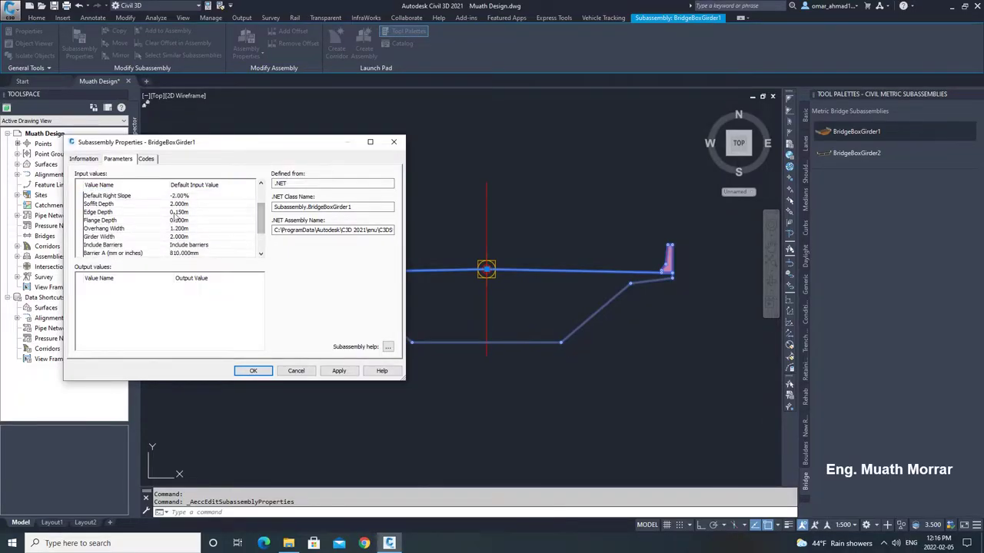
{"action": "left_click", "coordinate": [188, 212]}
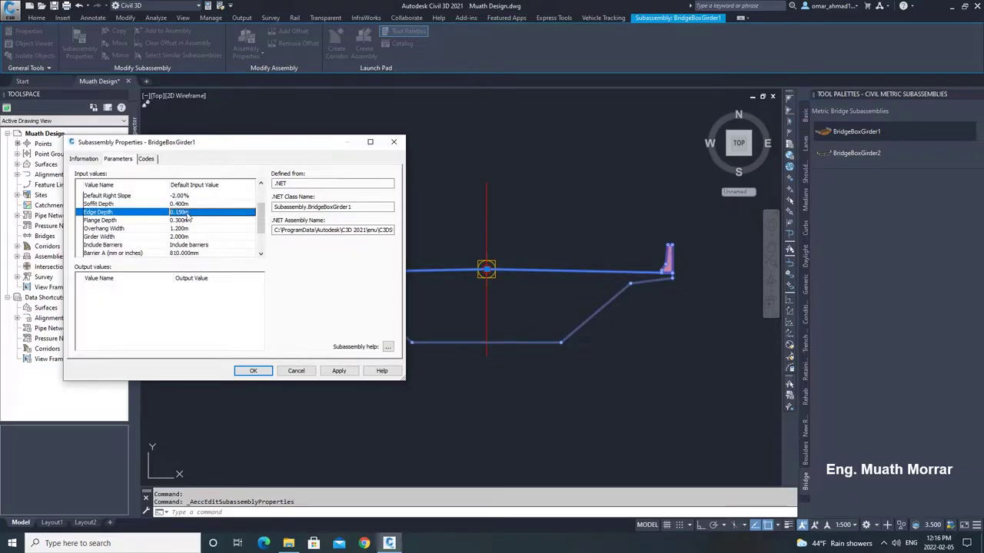
{"action": "left_click", "coordinate": [339, 373]}
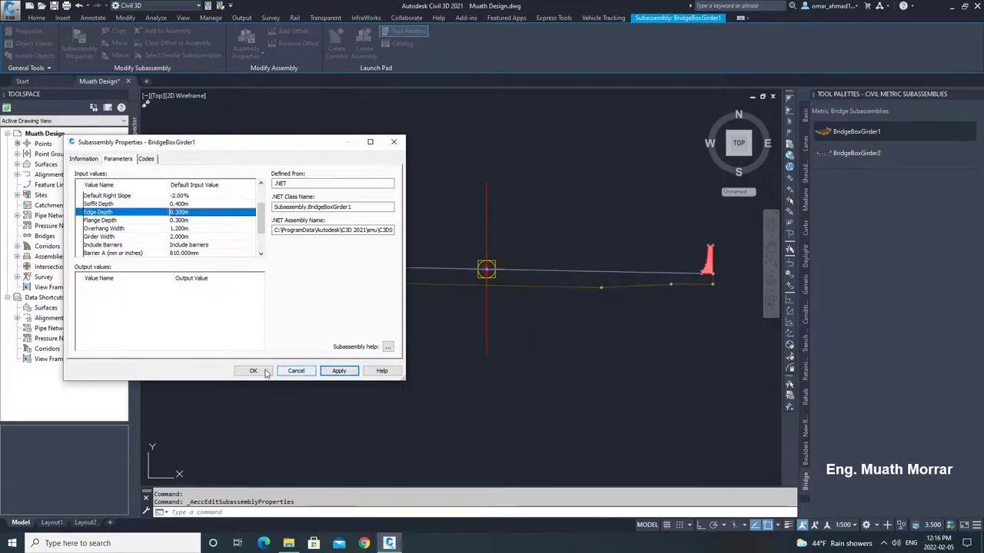
{"action": "left_click", "coordinate": [257, 372]}
{"action": "scroll", "coordinate": [453, 299], "scroll_direction": "down", "scroll_amount": 2}
{"action": "key", "text": "Escape"}
Step: Move the box girder straight down by 0.06 from the assembly baseline point
{"action": "scroll", "coordinate": [525, 281], "scroll_direction": "up", "scroll_amount": 2}
{"action": "left_click", "coordinate": [522, 300]}
{"action": "left_click", "coordinate": [502, 280]}
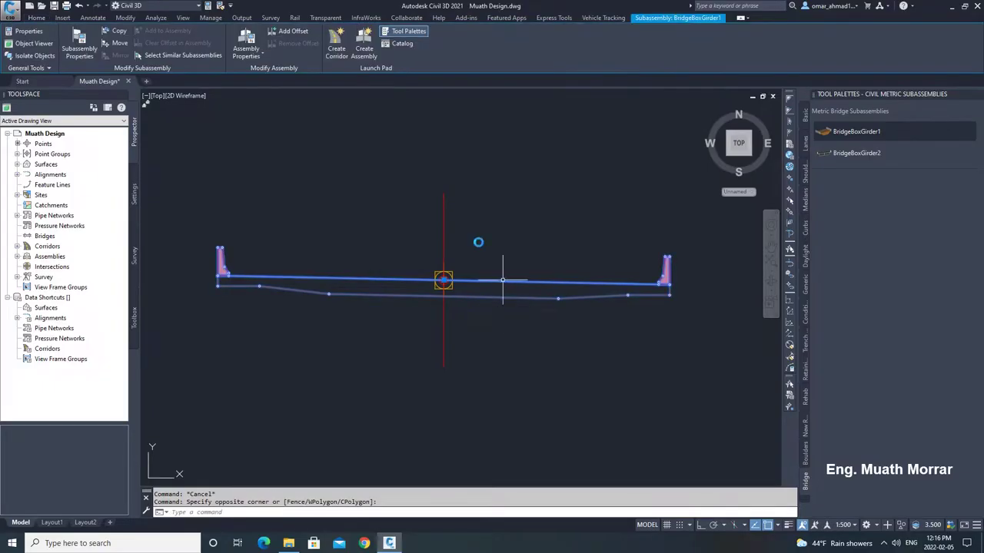
{"action": "left_click", "coordinate": [37, 18]}
{"action": "left_click", "coordinate": [436, 34]}
{"action": "scroll", "coordinate": [482, 255], "scroll_direction": "up", "scroll_amount": 3}
{"action": "left_click", "coordinate": [465, 228]}
{"action": "key", "text": "F8"}
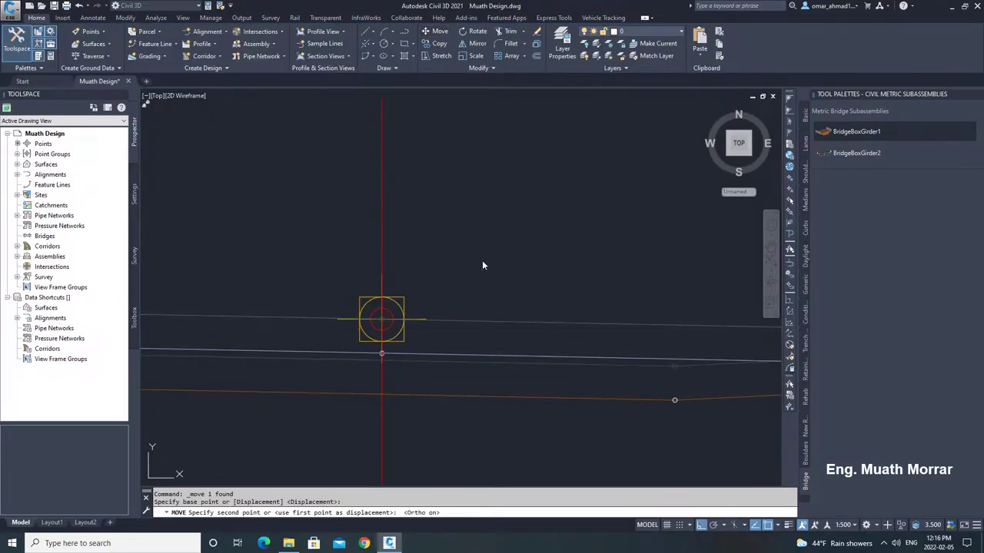
{"action": "type", "text": ".06"}
{"action": "key", "text": "Return"}
{"action": "key", "text": "Escape"}
Step: Copy the right lane subassembly of the original R1 assembly onto the bridge assembly's baseline marker
{"action": "scroll", "coordinate": [472, 265], "scroll_direction": "down", "scroll_amount": 3}
{"action": "scroll", "coordinate": [509, 294], "scroll_direction": "down", "scroll_amount": 5}
{"action": "scroll", "coordinate": [503, 148], "scroll_direction": "up", "scroll_amount": 5}
{"action": "left_click", "coordinate": [493, 127]}
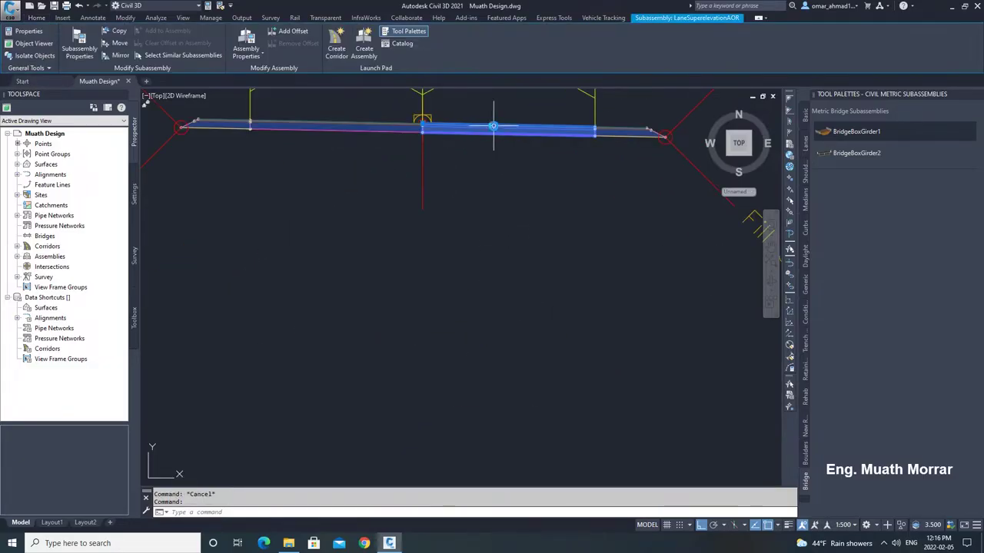
{"action": "left_click", "coordinate": [116, 31]}
{"action": "scroll", "coordinate": [538, 308], "scroll_direction": "down", "scroll_amount": 2}
{"action": "scroll", "coordinate": [505, 345], "scroll_direction": "up", "scroll_amount": 5}
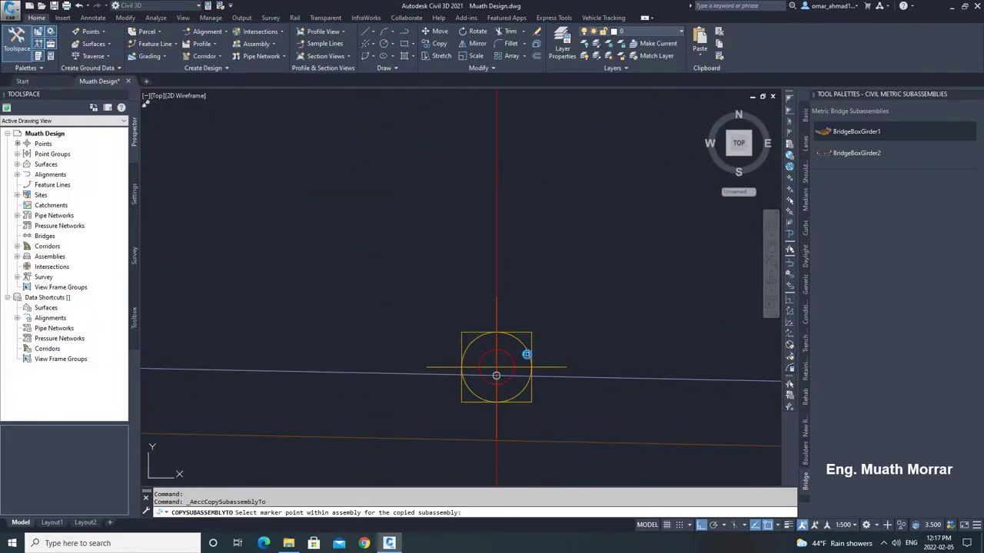
{"action": "left_click", "coordinate": [475, 337]}
{"action": "scroll", "coordinate": [508, 341], "scroll_direction": "down", "scroll_amount": 4}
{"action": "key", "text": "Escape"}
Step: Set the copied right lane's width to 6.500 m and its base depth to 0.000 m
{"action": "middle_click_drag", "start_coordinate": [600, 306], "coordinate": [515, 300]}
{"action": "key", "text": "F8"}
{"action": "key", "text": "Escape"}
{"action": "left_click", "coordinate": [508, 359]}
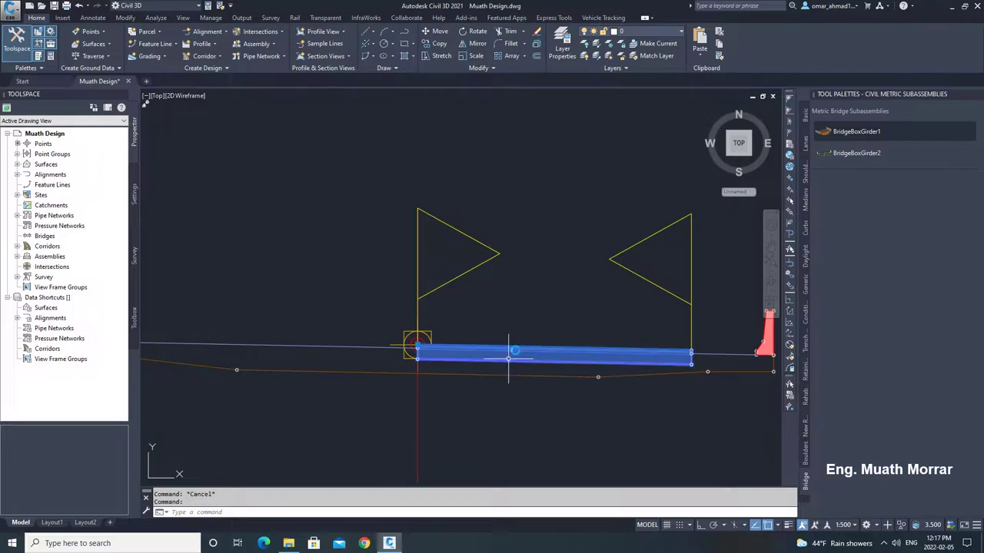
{"action": "left_click", "coordinate": [508, 358]}
{"action": "left_click", "coordinate": [79, 42]}
{"action": "left_click", "coordinate": [118, 159]}
{"action": "left_click", "coordinate": [188, 203]}
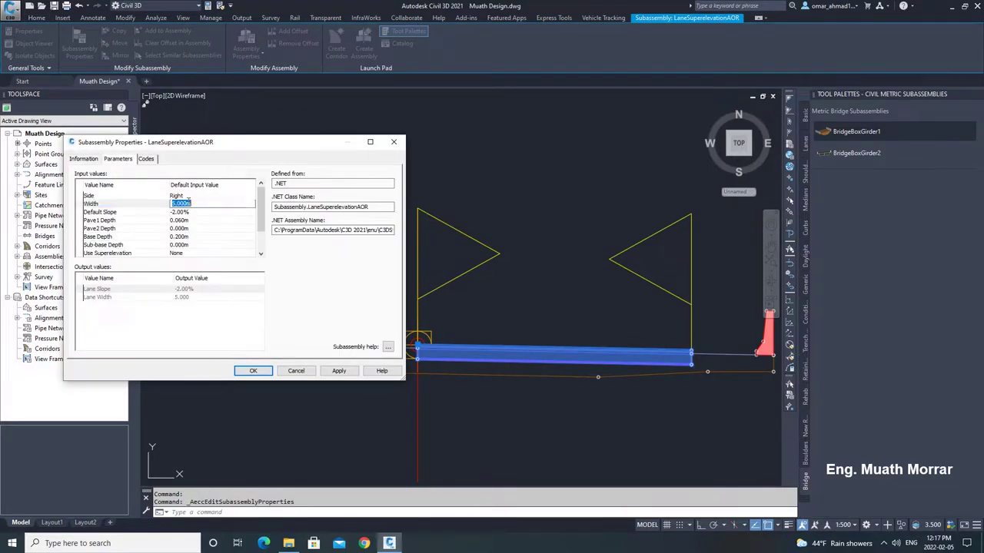
{"action": "left_click", "coordinate": [193, 236]}
{"action": "left_click", "coordinate": [337, 374]}
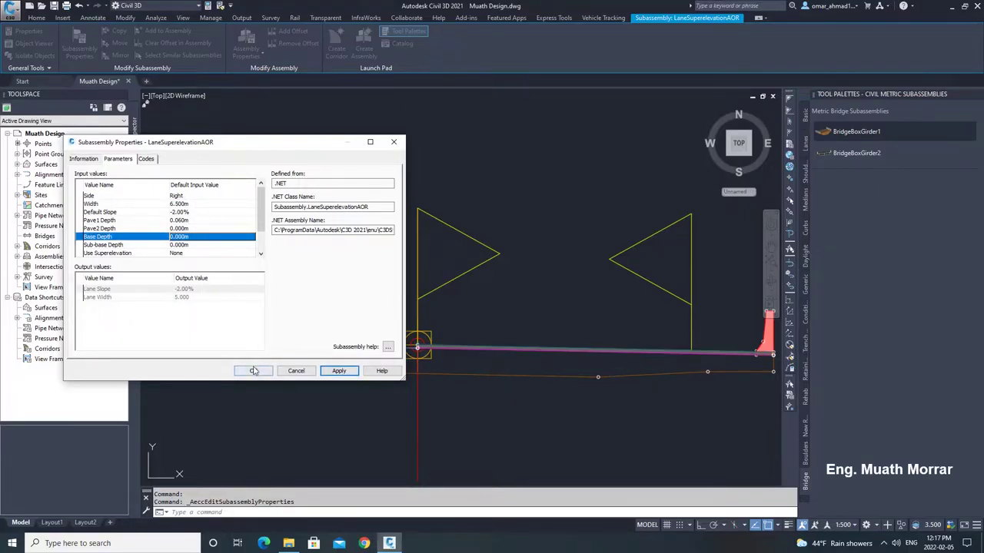
{"action": "left_click", "coordinate": [253, 371]}
Step: Mirror the bridge assembly's right lane to the other side of its baseline
{"action": "middle_click_drag", "start_coordinate": [460, 326], "coordinate": [402, 303]}
{"action": "left_click", "coordinate": [121, 56]}
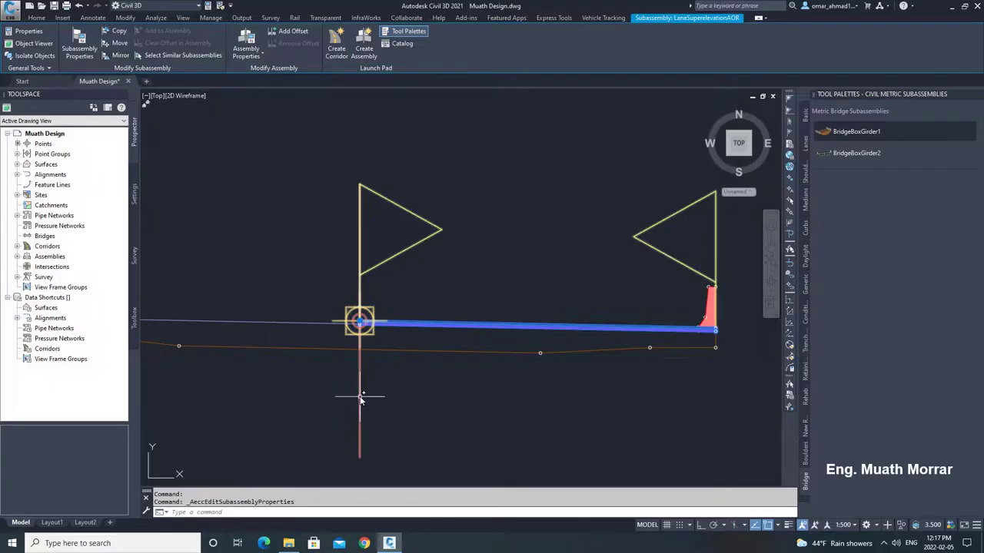
{"action": "middle_click_drag", "start_coordinate": [269, 383], "coordinate": [553, 368]}
{"action": "key", "text": "Escape"}
Step: Set the mirrored left lane's default slope to 2.00% and close the subassembly tool palettes
{"action": "left_click", "coordinate": [415, 310]}
{"action": "left_click", "coordinate": [87, 42]}
{"action": "left_click", "coordinate": [126, 158]}
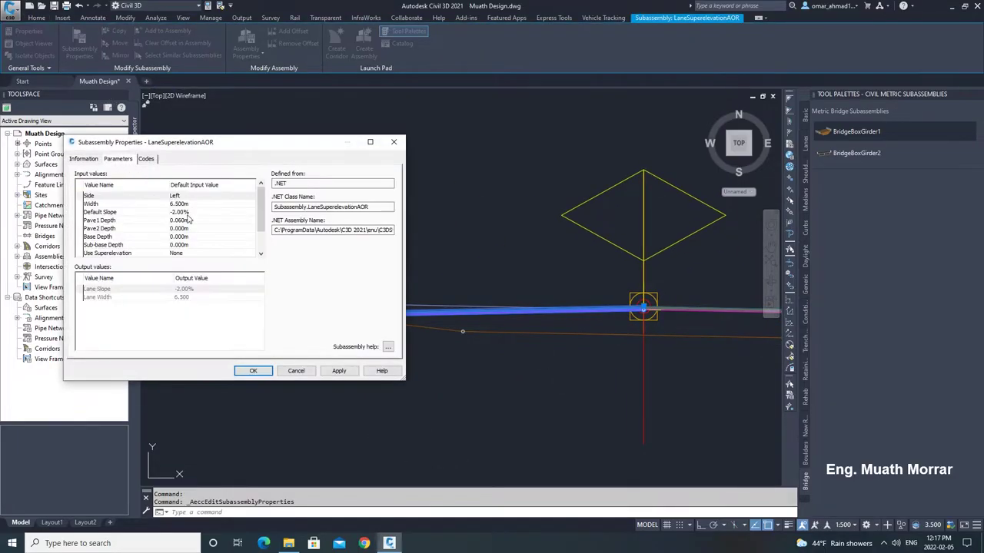
{"action": "left_click", "coordinate": [343, 375]}
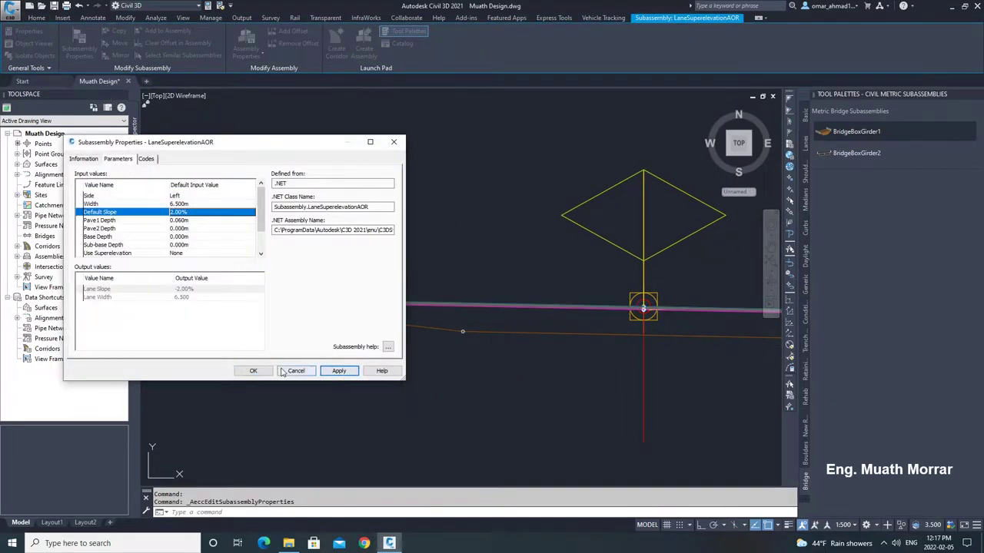
{"action": "left_click", "coordinate": [257, 372]}
{"action": "scroll", "coordinate": [618, 288], "scroll_direction": "down", "scroll_amount": 10}
{"action": "left_click", "coordinate": [979, 94]}
Step: Split the R1 corridor region at station 0+037.54, where the ground begins to drop, and dismiss the event log
{"action": "scroll", "coordinate": [581, 288], "scroll_direction": "down", "scroll_amount": 5}
{"action": "key", "text": "Escape"}
{"action": "scroll", "coordinate": [421, 235], "scroll_direction": "up", "scroll_amount": 8}
{"action": "left_click", "coordinate": [416, 233]}
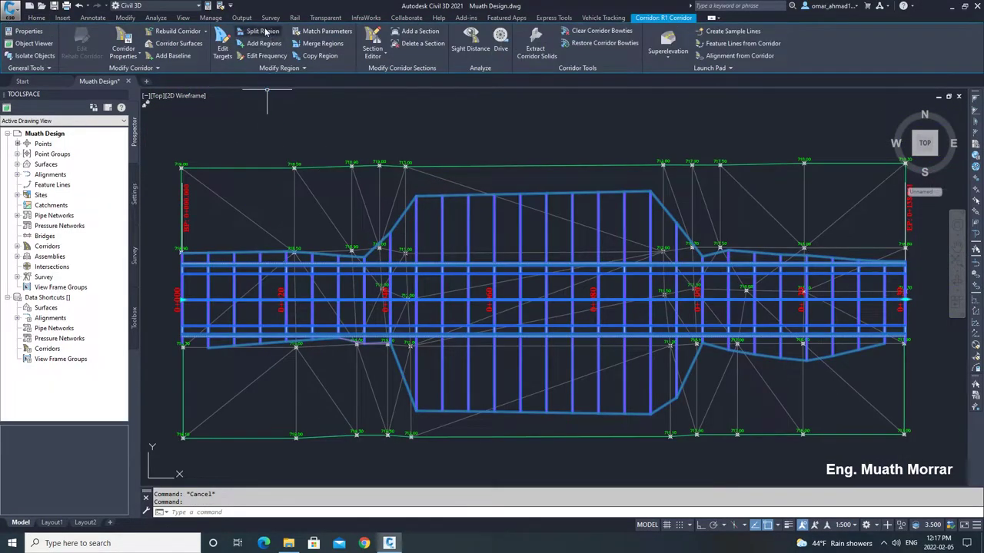
{"action": "left_click", "coordinate": [262, 31]}
{"action": "scroll", "coordinate": [451, 310], "scroll_direction": "up", "scroll_amount": 4}
{"action": "left_click", "coordinate": [428, 336]}
{"action": "scroll", "coordinate": [418, 295], "scroll_direction": "up", "scroll_amount": 4}
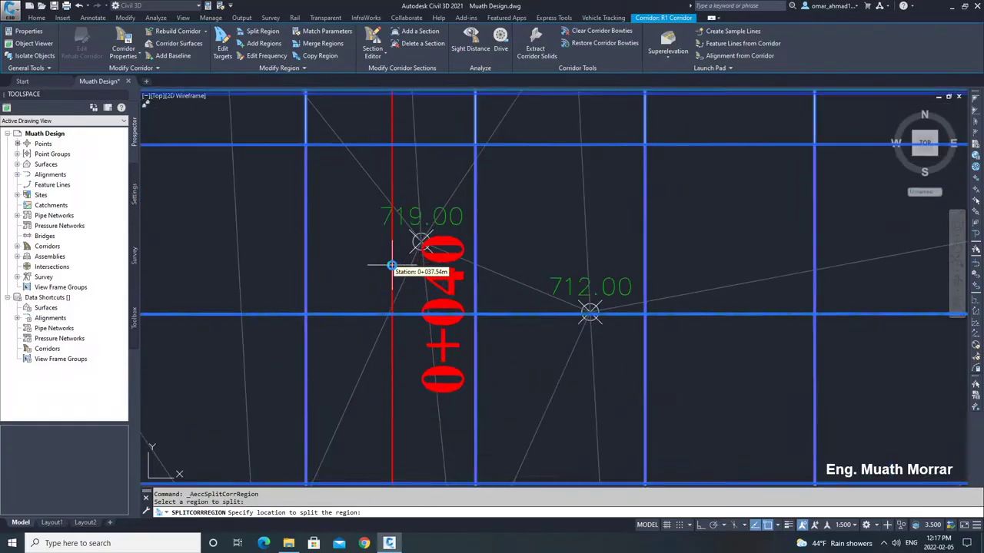
{"action": "left_click", "coordinate": [392, 265]}
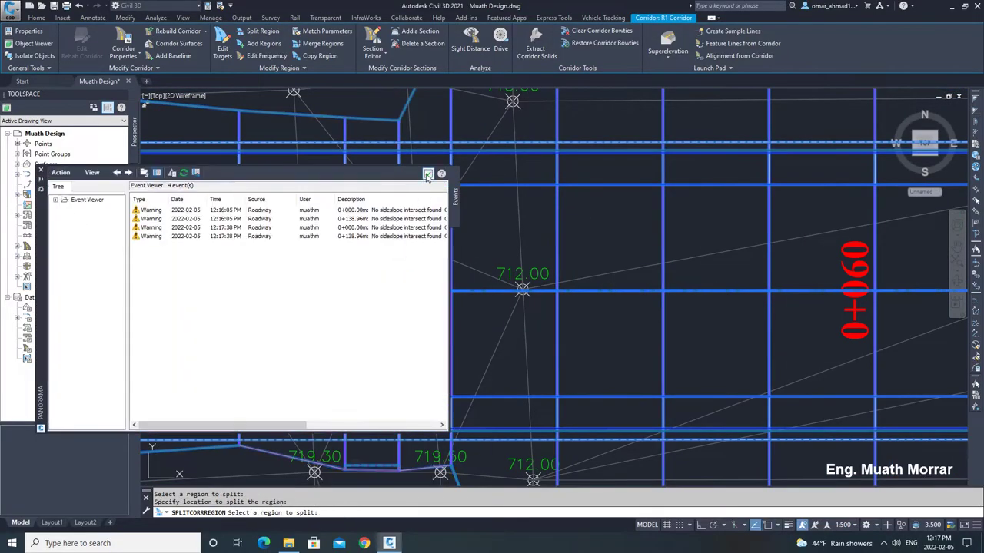
{"action": "left_click", "coordinate": [428, 176]}
Step: Split the corridor again at station 0+100.51, just past the end of the valley
{"action": "scroll", "coordinate": [341, 252], "scroll_direction": "down", "scroll_amount": 8}
{"action": "scroll", "coordinate": [560, 259], "scroll_direction": "up", "scroll_amount": 6}
{"action": "left_click", "coordinate": [551, 269]}
{"action": "scroll", "coordinate": [543, 240], "scroll_direction": "up", "scroll_amount": 2}
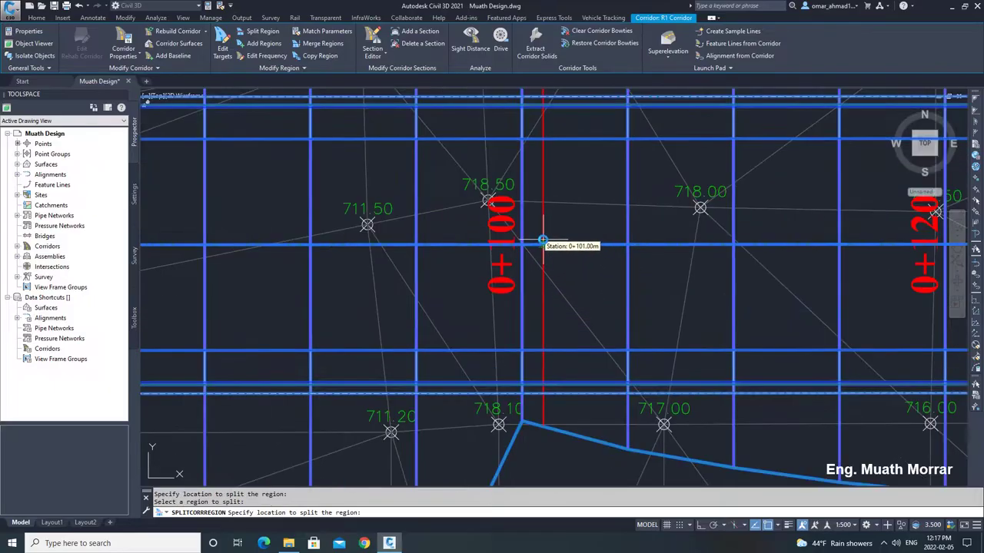
{"action": "scroll", "coordinate": [531, 241], "scroll_direction": "up", "scroll_amount": 4}
{"action": "left_click", "coordinate": [531, 246]}
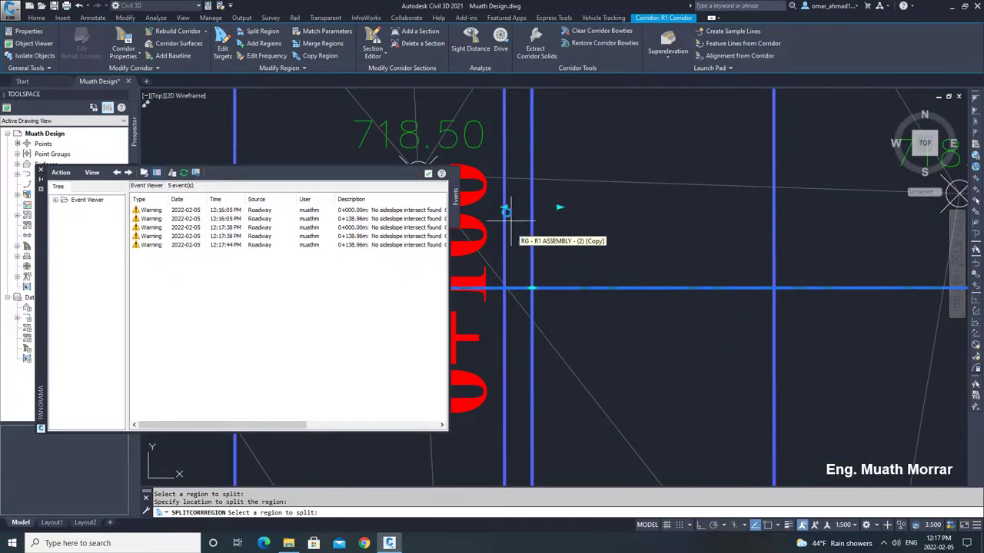
{"action": "scroll", "coordinate": [500, 223], "scroll_direction": "down", "scroll_amount": 6}
{"action": "key", "text": "Escape"}
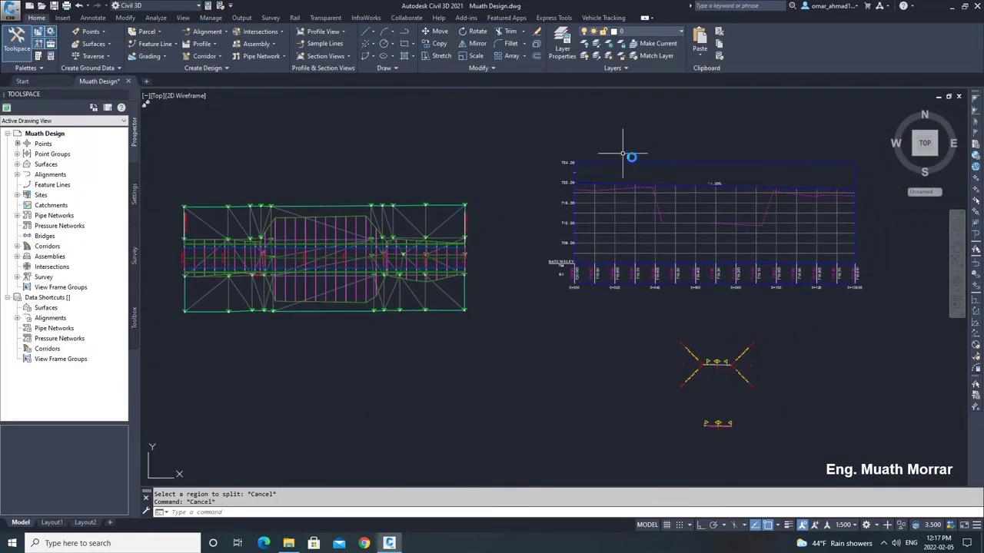
Step: Divide the model display into two vertical viewports
{"action": "left_click", "coordinate": [145, 95]}
{"action": "mouse_move", "coordinate": [215, 119]}
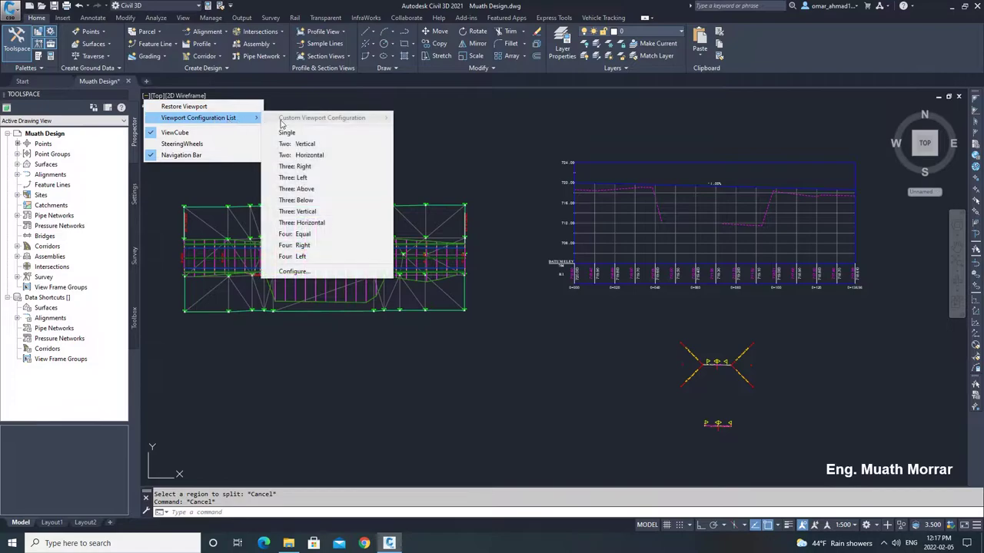
{"action": "left_click", "coordinate": [310, 147]}
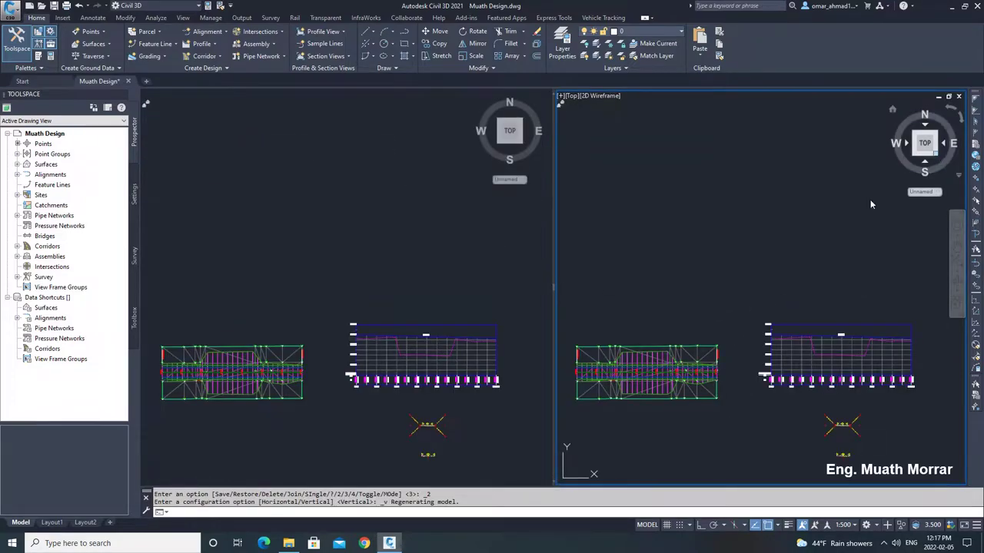
Step: Show the corridor in the right viewport as an SE isometric with the Realistic visual style
{"action": "left_click", "coordinate": [933, 152]}
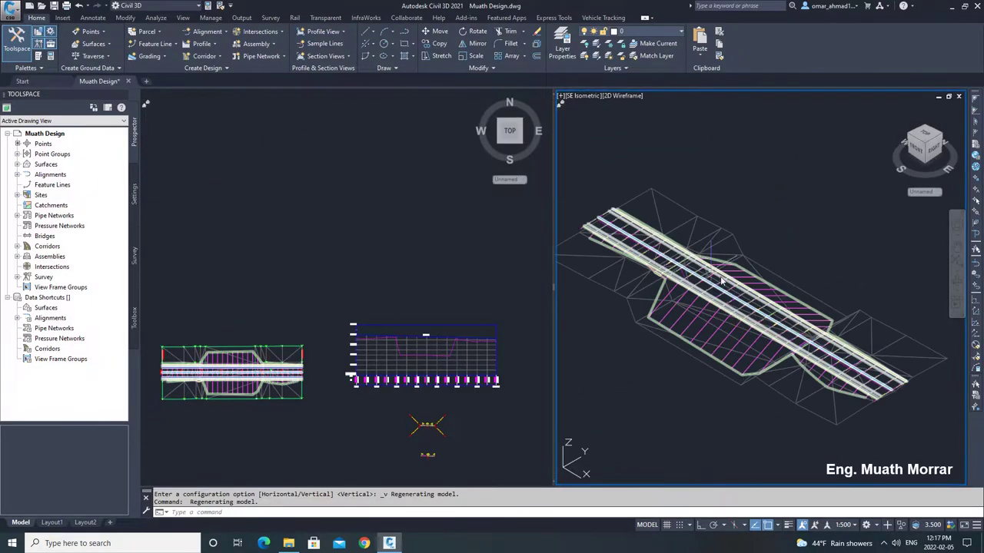
{"action": "left_click", "coordinate": [626, 96]}
{"action": "left_click", "coordinate": [657, 158]}
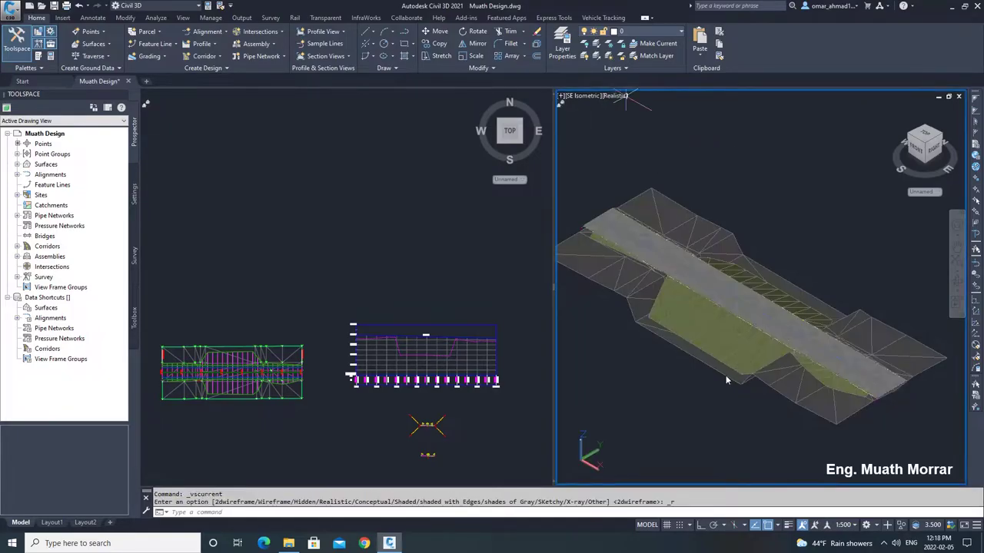
{"action": "scroll", "coordinate": [733, 340], "scroll_direction": "up", "scroll_amount": 2}
{"action": "middle_click_drag", "start_coordinate": [733, 341], "coordinate": [788, 312]}
{"action": "scroll", "coordinate": [788, 313], "scroll_direction": "down", "scroll_amount": 3}
Step: Assign R1 ASSEMBLY (2) to the corridor's middle region between stations 0+037.54 and 0+100.51 through its region properties
{"action": "left_click", "coordinate": [357, 282]}
{"action": "middle_click_drag", "start_coordinate": [221, 361], "coordinate": [298, 305]}
{"action": "scroll", "coordinate": [321, 315], "scroll_direction": "up", "scroll_amount": 6}
{"action": "left_click", "coordinate": [318, 273]}
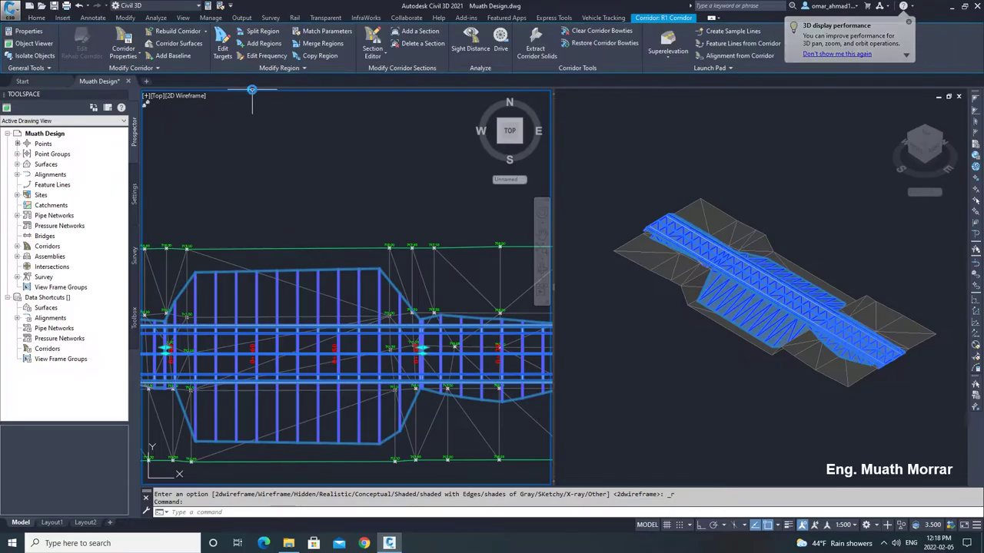
{"action": "left_click", "coordinate": [279, 68]}
{"action": "left_click", "coordinate": [315, 107]}
{"action": "left_click", "coordinate": [315, 293]}
{"action": "left_click", "coordinate": [562, 296]}
{"action": "left_click", "coordinate": [372, 301]}
{"action": "left_click", "coordinate": [361, 319]}
{"action": "left_click", "coordinate": [336, 322]}
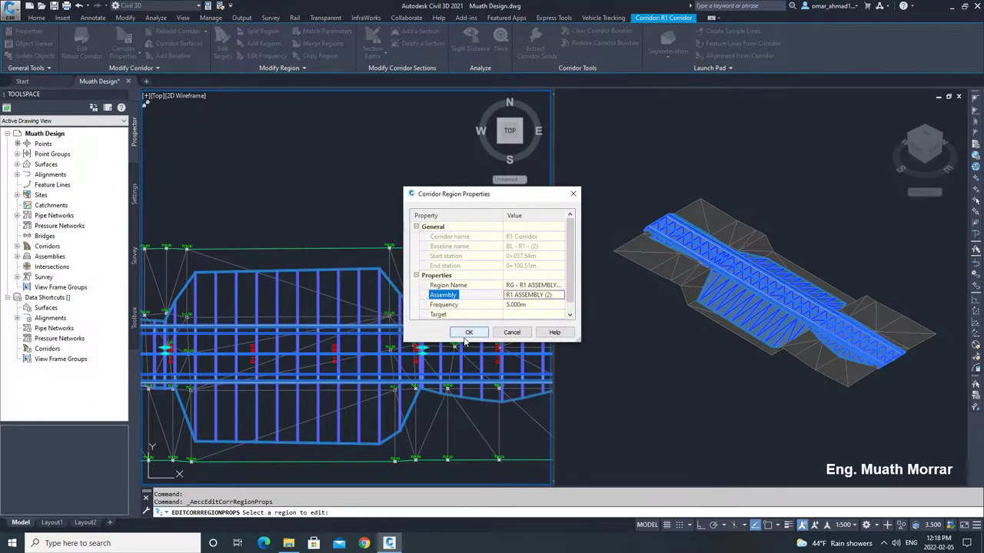
{"action": "left_click", "coordinate": [468, 333]}
{"action": "key", "text": "Escape"}
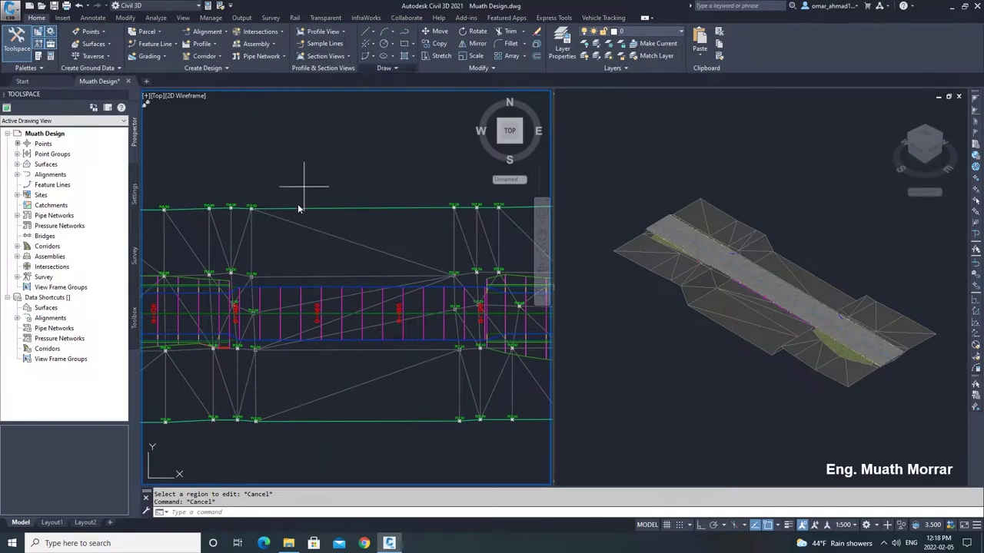
Step: Draw a rectangle of about 32 m² across the full road width at the bridge's west end, from station 0+037.54 to 0+040
{"action": "scroll", "coordinate": [230, 330], "scroll_direction": "up", "scroll_amount": 6}
{"action": "middle_click_drag", "start_coordinate": [234, 334], "coordinate": [382, 319]}
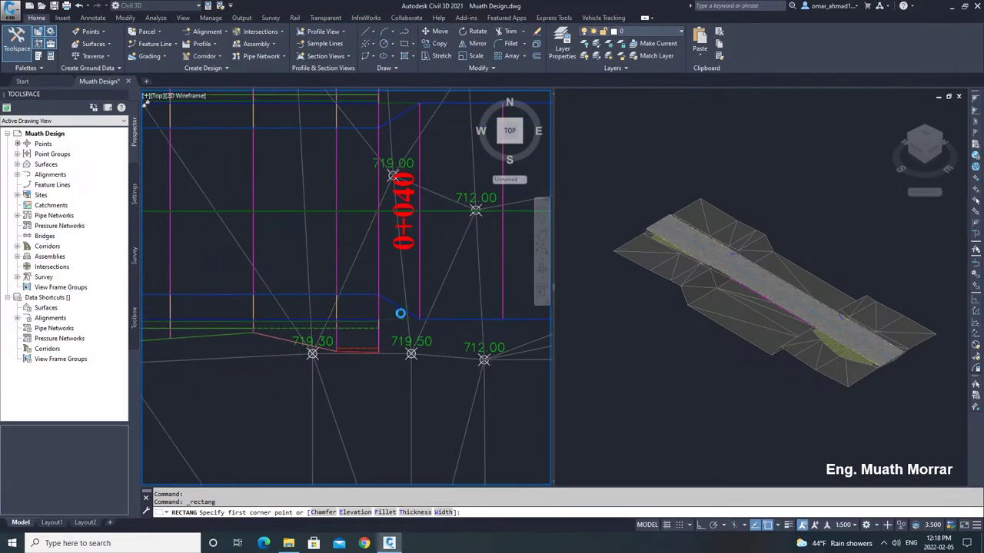
{"action": "scroll", "coordinate": [400, 313], "scroll_direction": "up", "scroll_amount": 4}
{"action": "left_click", "coordinate": [286, 344]}
{"action": "scroll", "coordinate": [350, 319], "scroll_direction": "down", "scroll_amount": 5}
{"action": "middle_click_drag", "start_coordinate": [396, 202], "coordinate": [385, 327]}
{"action": "scroll", "coordinate": [365, 239], "scroll_direction": "up", "scroll_amount": 5}
{"action": "scroll", "coordinate": [367, 248], "scroll_direction": "up", "scroll_amount": 4}
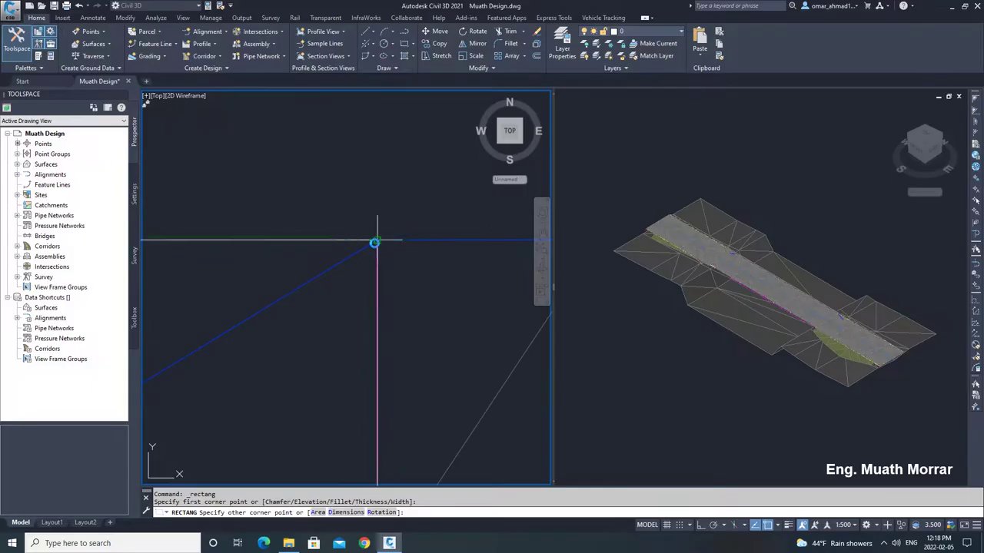
{"action": "left_click", "coordinate": [377, 239]}
Step: Set the elevation of the rectangle at the bridge's west end to 719.3 m
{"action": "scroll", "coordinate": [380, 226], "scroll_direction": "down", "scroll_amount": 9}
{"action": "middle_click_drag", "start_coordinate": [380, 227], "coordinate": [378, 132]}
{"action": "left_click", "coordinate": [377, 294]}
{"action": "middle_click_drag", "start_coordinate": [377, 294], "coordinate": [355, 325]}
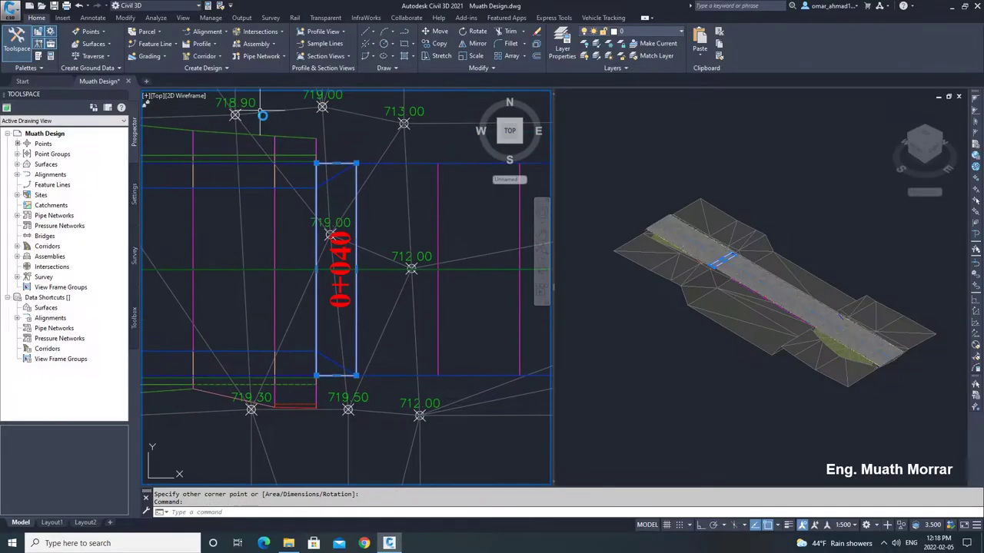
{"action": "left_click", "coordinate": [208, 6]}
{"action": "left_click", "coordinate": [253, 314]}
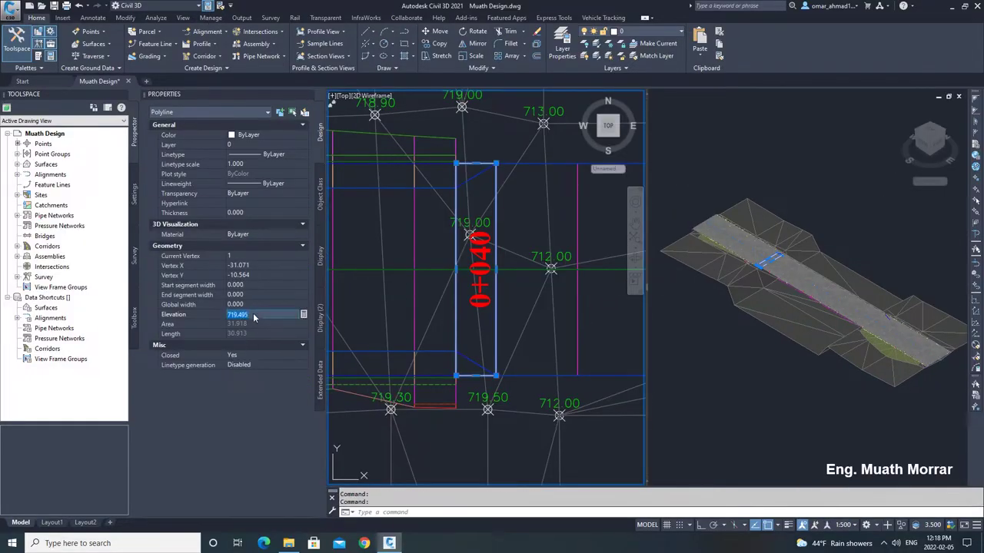
{"action": "left_click", "coordinate": [307, 95]}
Step: Convert the west rectangle into a feature line in Site 1 on layer C-TOPO-FEAT, erasing the original and leaving elevation assignment off
{"action": "left_click", "coordinate": [170, 44]}
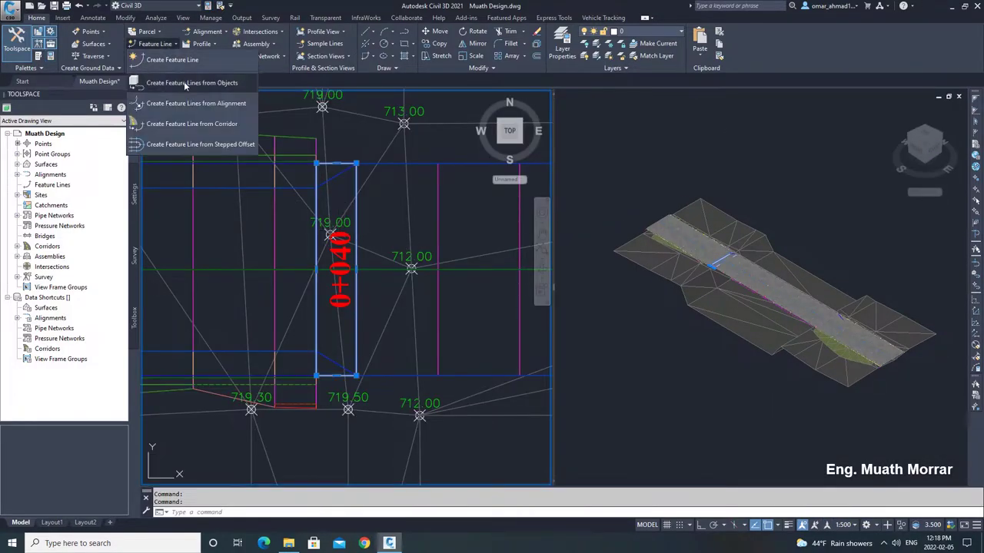
{"action": "left_click", "coordinate": [184, 81]}
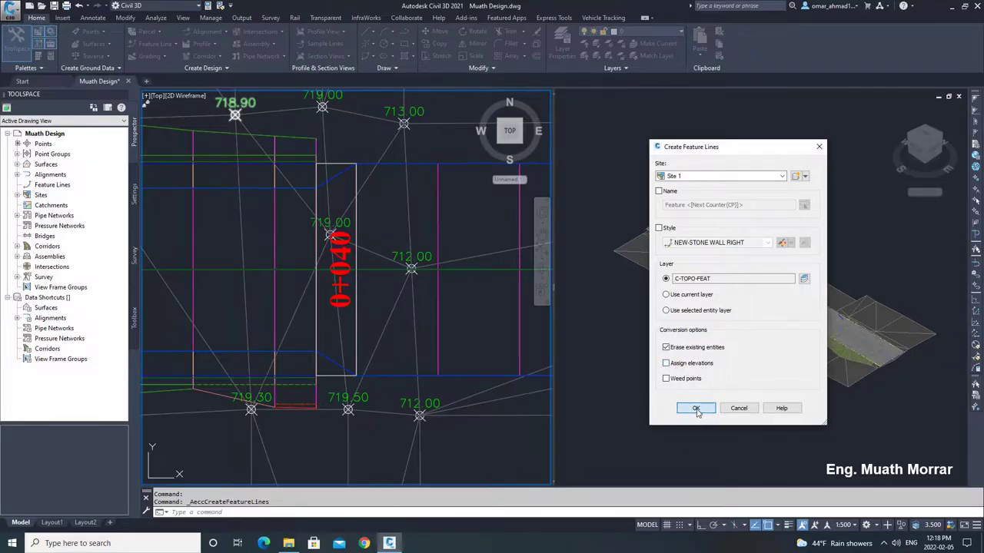
{"action": "left_click", "coordinate": [695, 409]}
Step: Create a grading group with its own TIN surface named Grading Group 2, and use NGL as the target surface
{"action": "left_click", "coordinate": [156, 62]}
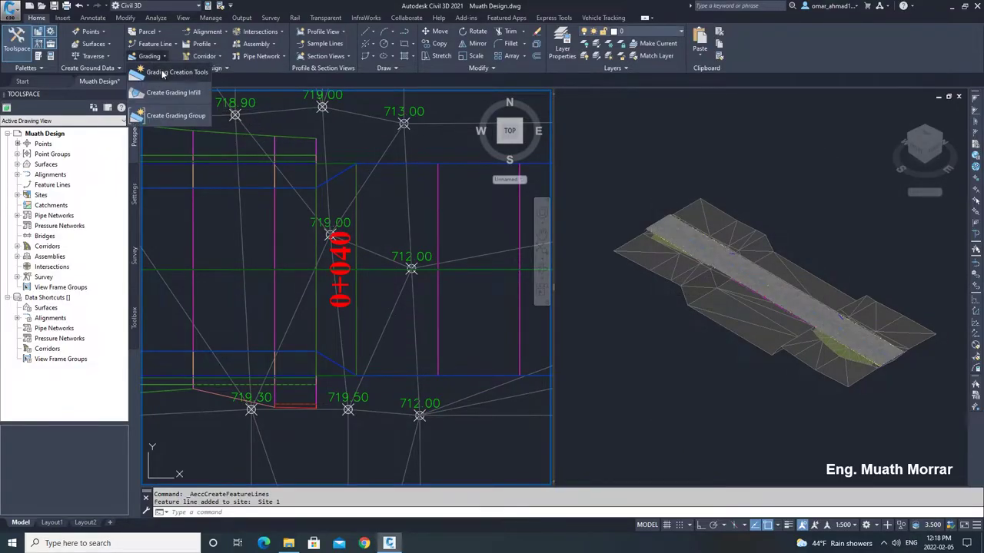
{"action": "left_click", "coordinate": [177, 86]}
{"action": "left_click", "coordinate": [11, 22]}
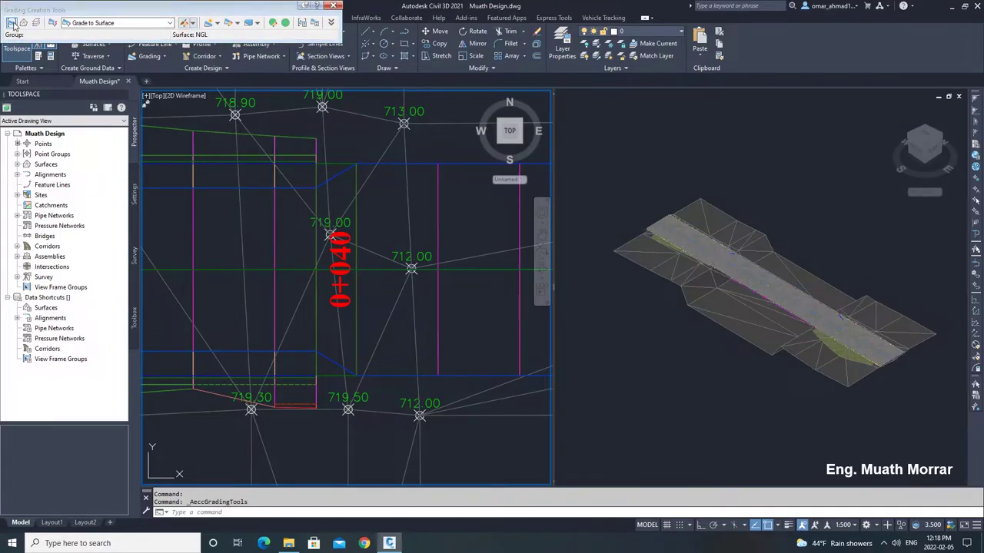
{"action": "left_click", "coordinate": [128, 235]}
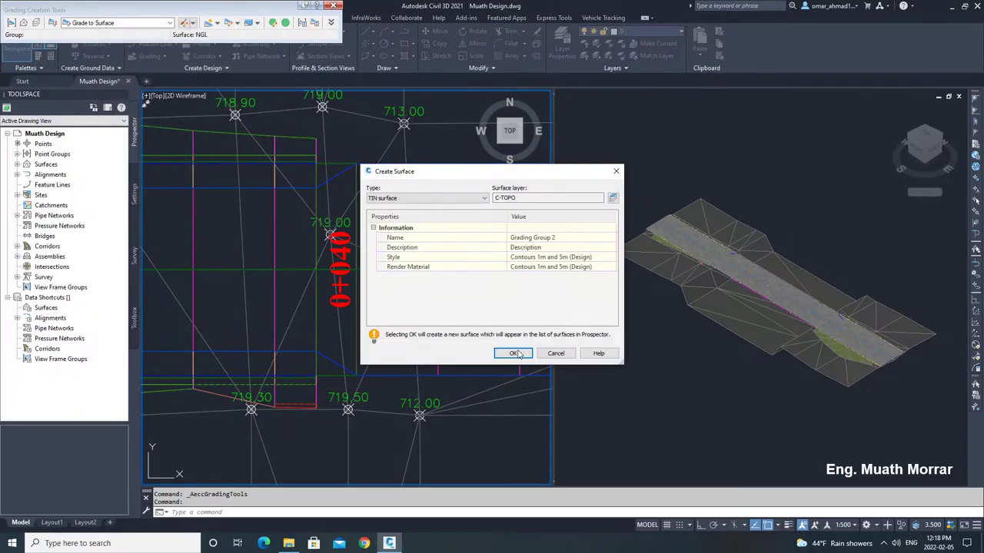
{"action": "left_click", "coordinate": [513, 352]}
{"action": "left_click", "coordinate": [24, 23]}
{"action": "left_click", "coordinate": [233, 228]}
Step: Start a Grade to Surface grading outside the west feature line over part of its length, beginning at its southwest corner
{"action": "left_click", "coordinate": [218, 23]}
{"action": "left_click", "coordinate": [238, 37]}
{"action": "left_click", "coordinate": [243, 36]}
{"action": "left_click", "coordinate": [356, 315]}
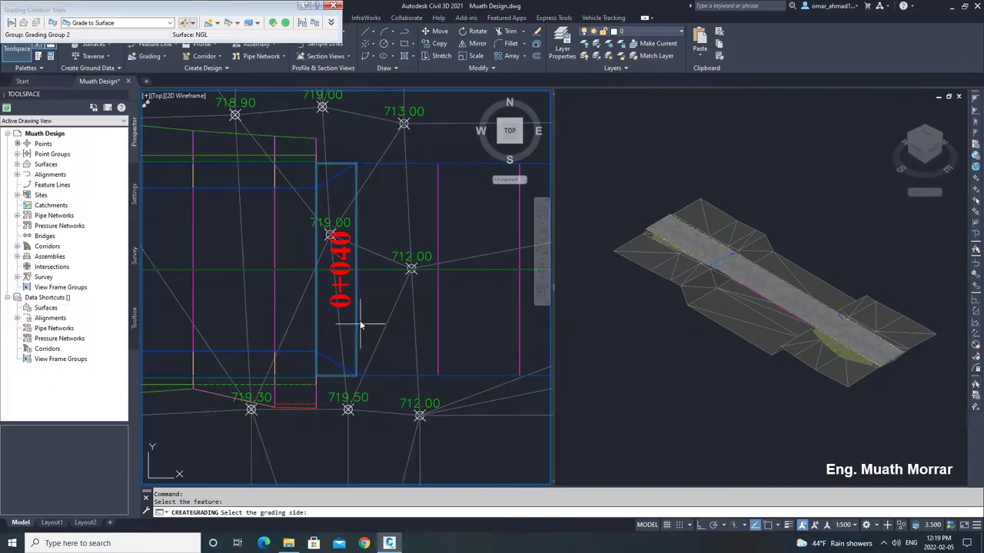
{"action": "key", "text": "Return"}
{"action": "scroll", "coordinate": [318, 373], "scroll_direction": "up", "scroll_amount": 3}
{"action": "scroll", "coordinate": [315, 367], "scroll_direction": "up", "scroll_amount": 2}
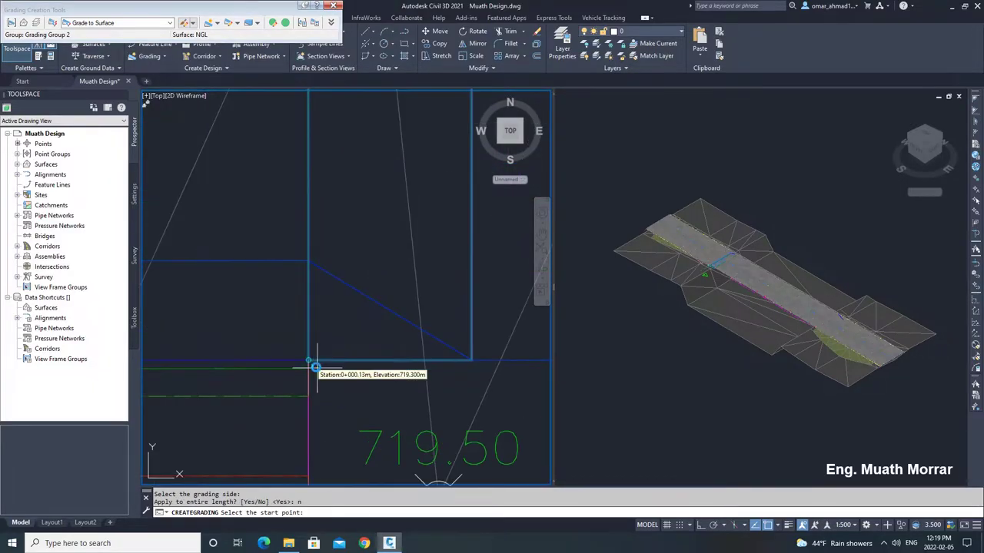
{"action": "left_click", "coordinate": [315, 366]}
Step: End the west grading at the feature line's northwest corner, station 0+017.91, and accept slope format with a 2:1 fill slope
{"action": "scroll", "coordinate": [315, 366], "scroll_direction": "down", "scroll_amount": 2}
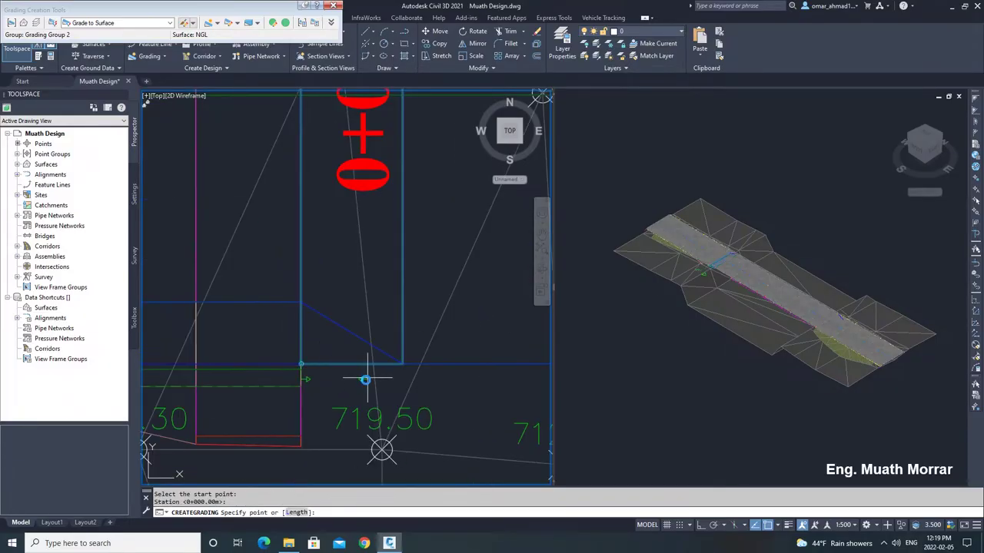
{"action": "scroll", "coordinate": [367, 379], "scroll_direction": "down", "scroll_amount": 1}
{"action": "scroll", "coordinate": [407, 338], "scroll_direction": "up", "scroll_amount": 2}
{"action": "scroll", "coordinate": [345, 185], "scroll_direction": "up", "scroll_amount": 1}
{"action": "scroll", "coordinate": [344, 185], "scroll_direction": "up", "scroll_amount": 2}
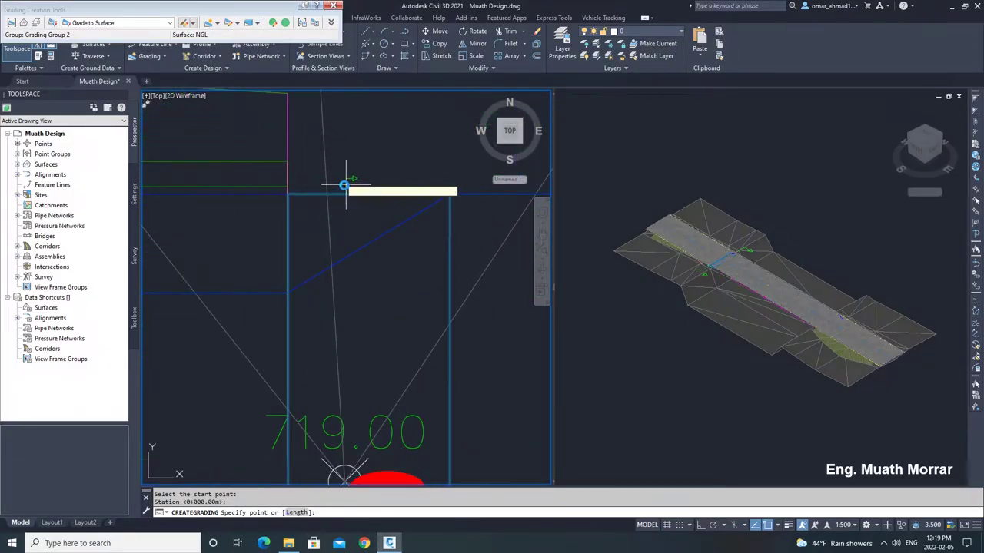
{"action": "left_click", "coordinate": [285, 193]}
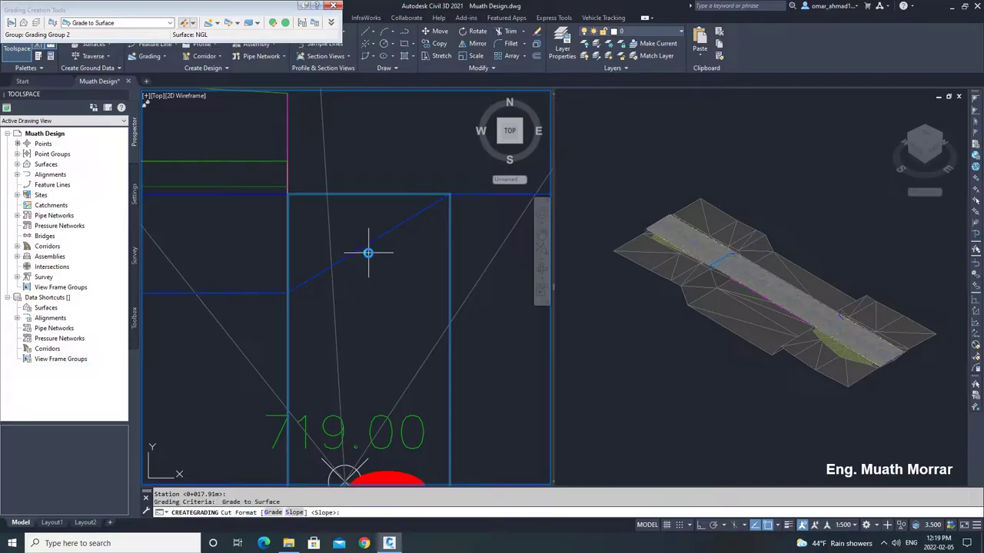
{"action": "key", "text": "Return"}
{"action": "key", "text": "Return"}
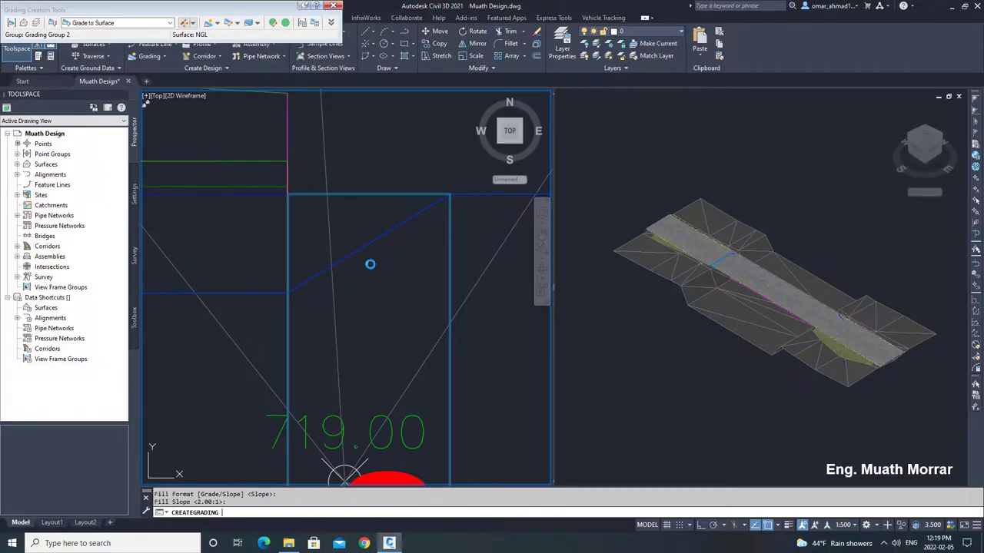
{"action": "scroll", "coordinate": [369, 264], "scroll_direction": "down", "scroll_amount": 3}
{"action": "key", "text": "Escape"}
Step: Create a grading infill inside the west feature line and inspect the resulting embankment in the 3D view
{"action": "left_click", "coordinate": [193, 23]}
{"action": "left_click", "coordinate": [238, 66]}
{"action": "scroll", "coordinate": [346, 276], "scroll_direction": "up", "scroll_amount": 4}
{"action": "left_click", "coordinate": [327, 289]}
{"action": "left_click", "coordinate": [730, 288]}
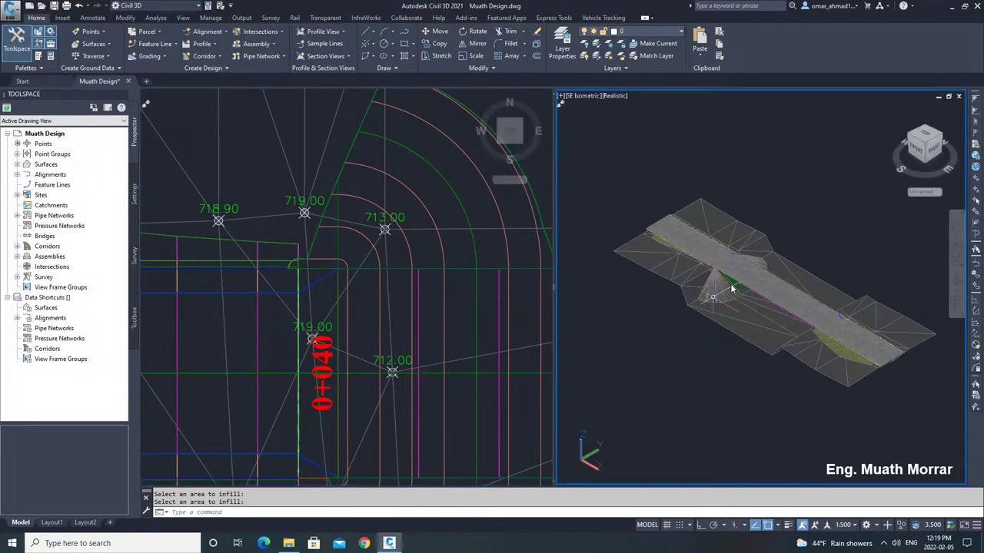
{"action": "scroll", "coordinate": [746, 280], "scroll_direction": "up", "scroll_amount": 9}
{"action": "scroll", "coordinate": [743, 281], "scroll_direction": "down", "scroll_amount": 9}
Step: Draw a rectangle of about 32 m² across the full road width at the bridge's east end, on the valley side of station 0+100.51
{"action": "left_click", "coordinate": [436, 366]}
{"action": "scroll", "coordinate": [323, 315], "scroll_direction": "down", "scroll_amount": 5}
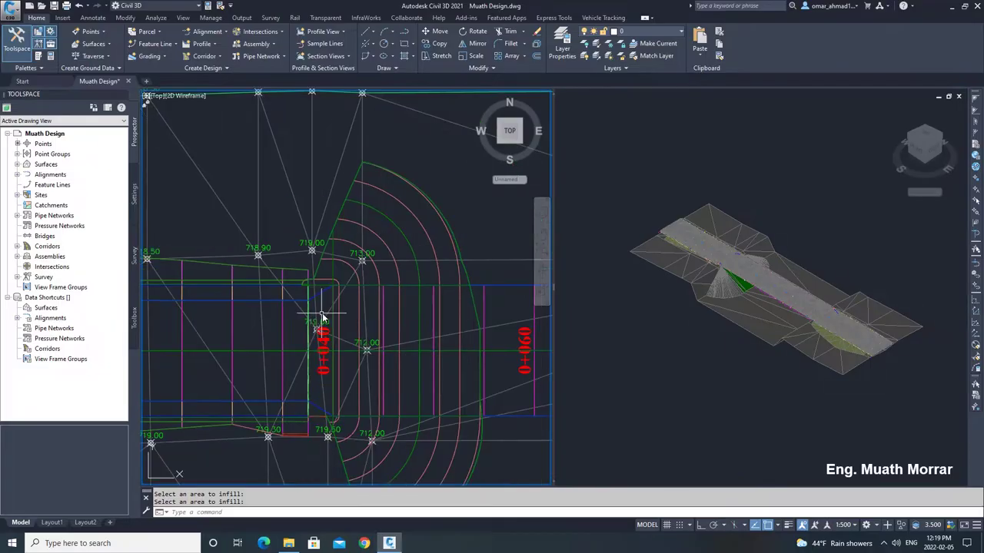
{"action": "middle_click_drag", "start_coordinate": [452, 345], "coordinate": [219, 320]}
{"action": "scroll", "coordinate": [347, 326], "scroll_direction": "up", "scroll_amount": 2}
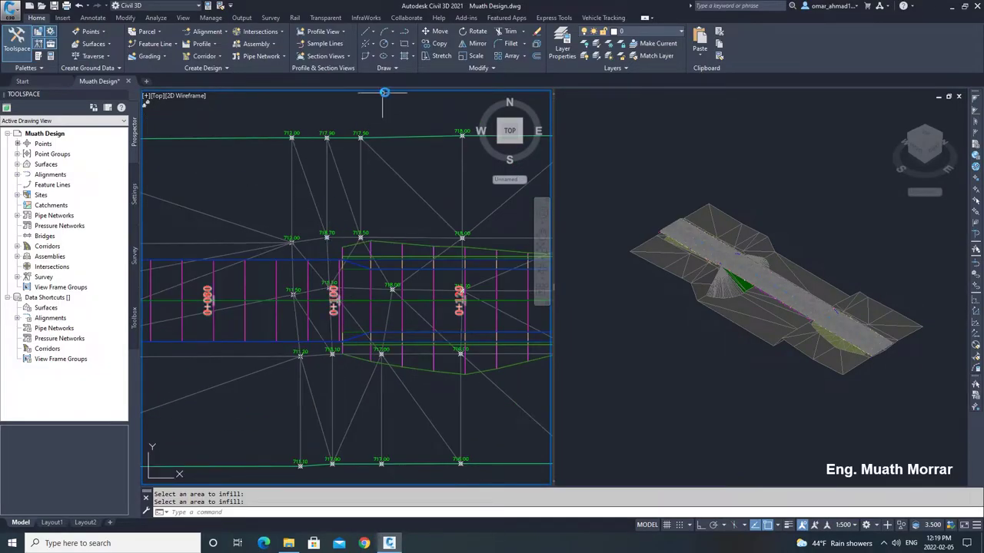
{"action": "left_click", "coordinate": [404, 45]}
{"action": "scroll", "coordinate": [336, 340], "scroll_direction": "up", "scroll_amount": 4}
{"action": "scroll", "coordinate": [285, 351], "scroll_direction": "down", "scroll_amount": 3}
{"action": "scroll", "coordinate": [314, 352], "scroll_direction": "up", "scroll_amount": 6}
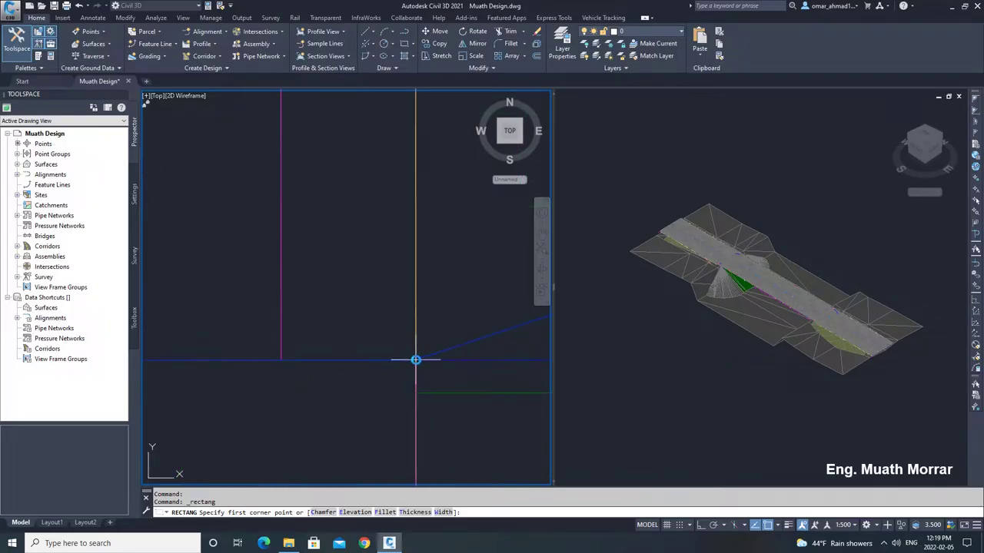
{"action": "scroll", "coordinate": [416, 360], "scroll_direction": "down", "scroll_amount": 4}
{"action": "scroll", "coordinate": [377, 319], "scroll_direction": "up", "scroll_amount": 2}
{"action": "left_click", "coordinate": [396, 405]}
{"action": "scroll", "coordinate": [347, 228], "scroll_direction": "up", "scroll_amount": 4}
{"action": "left_click", "coordinate": [341, 233]}
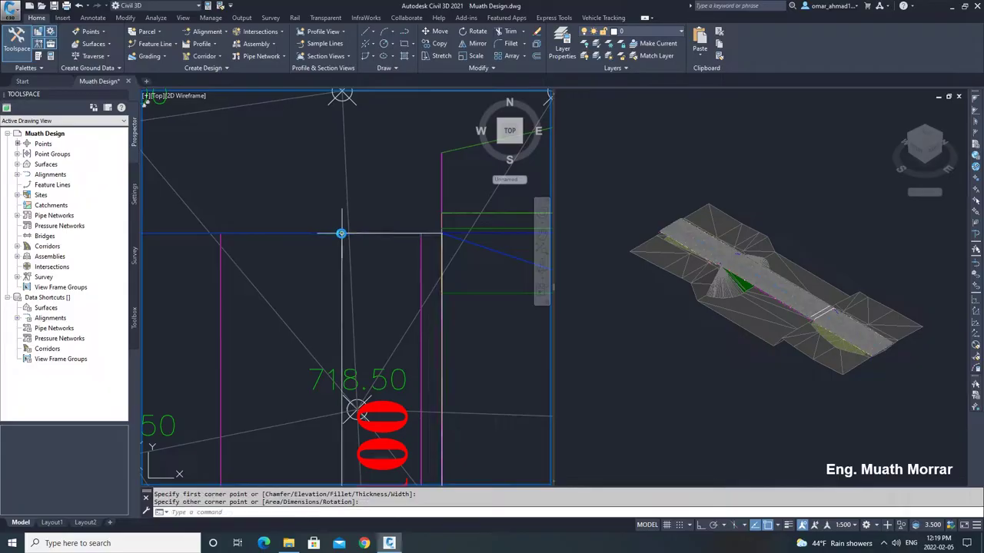
Step: Set the elevation of the rectangle at the bridge's east end to 718.8 m
{"action": "scroll", "coordinate": [341, 234], "scroll_direction": "down", "scroll_amount": 6}
{"action": "key", "text": "Escape"}
{"action": "scroll", "coordinate": [336, 346], "scroll_direction": "up", "scroll_amount": 4}
{"action": "left_click", "coordinate": [336, 346]}
{"action": "middle_click_drag", "start_coordinate": [338, 326], "coordinate": [285, 380]}
{"action": "scroll", "coordinate": [292, 379], "scroll_direction": "down", "scroll_amount": 2}
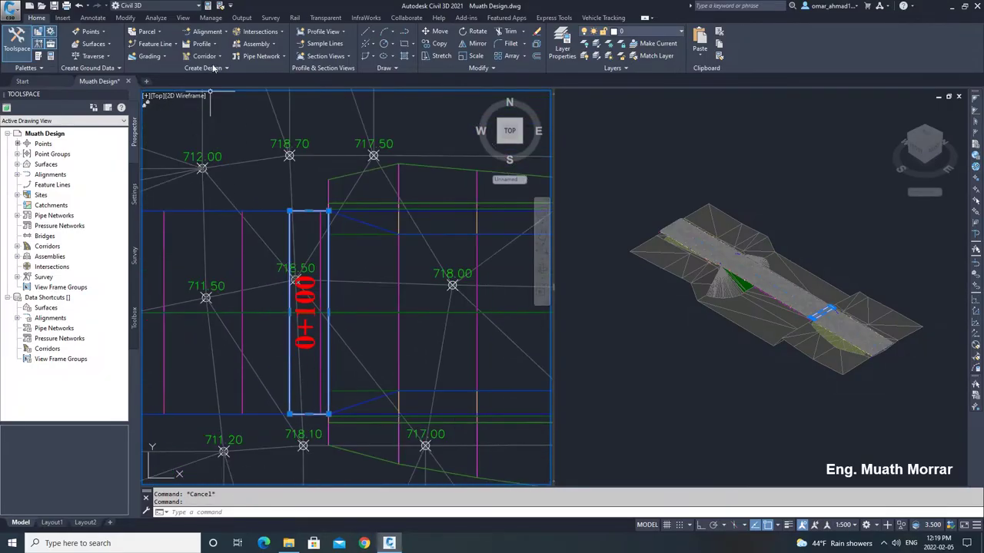
{"action": "key", "text": "ctrl+1"}
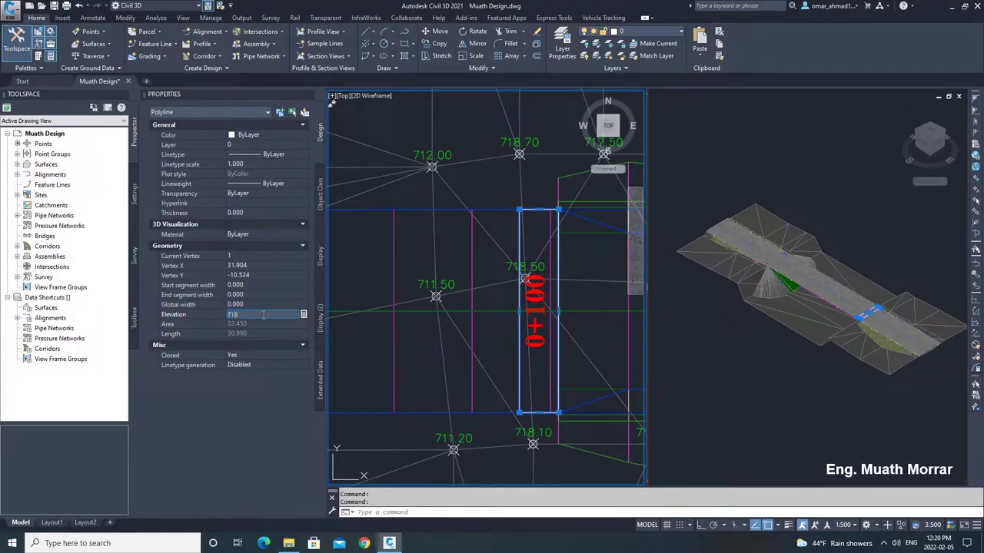
{"action": "left_click", "coordinate": [309, 95]}
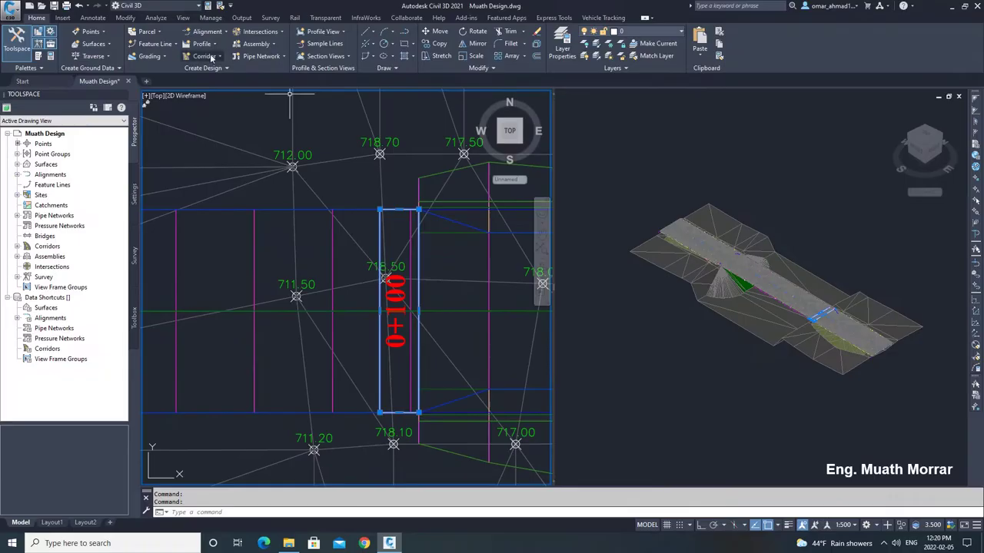
Step: Convert the east rectangle into a feature line in Site 1 on layer C-TOPO-FEAT, erasing the original and leaving elevation assignment off
{"action": "left_click", "coordinate": [176, 45]}
{"action": "left_click", "coordinate": [196, 83]}
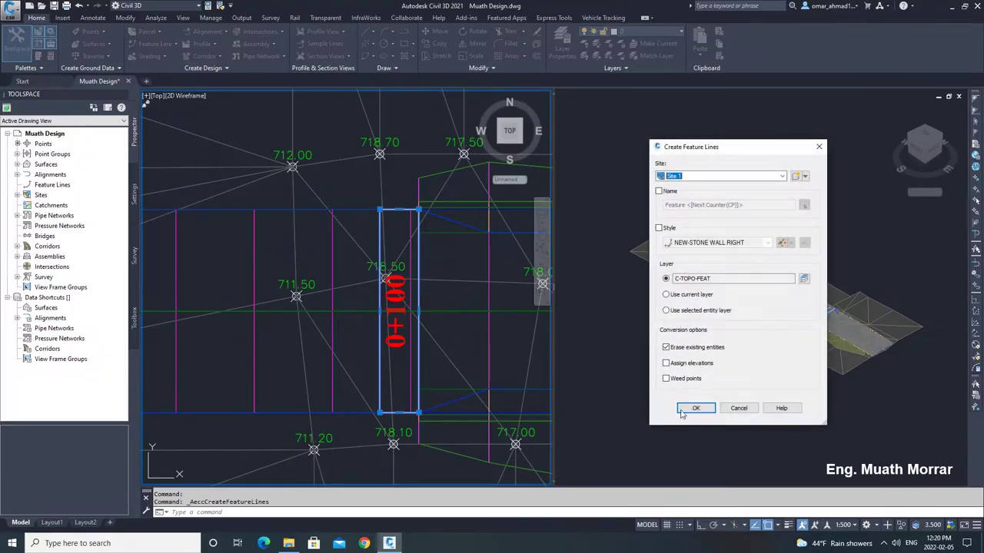
{"action": "left_click", "coordinate": [695, 408]}
Step: Start a Grade to Surface grading in Grading Group 2 on the valley side of the east feature line, from its southeast corner at station 0+000.00
{"action": "left_click", "coordinate": [154, 56]}
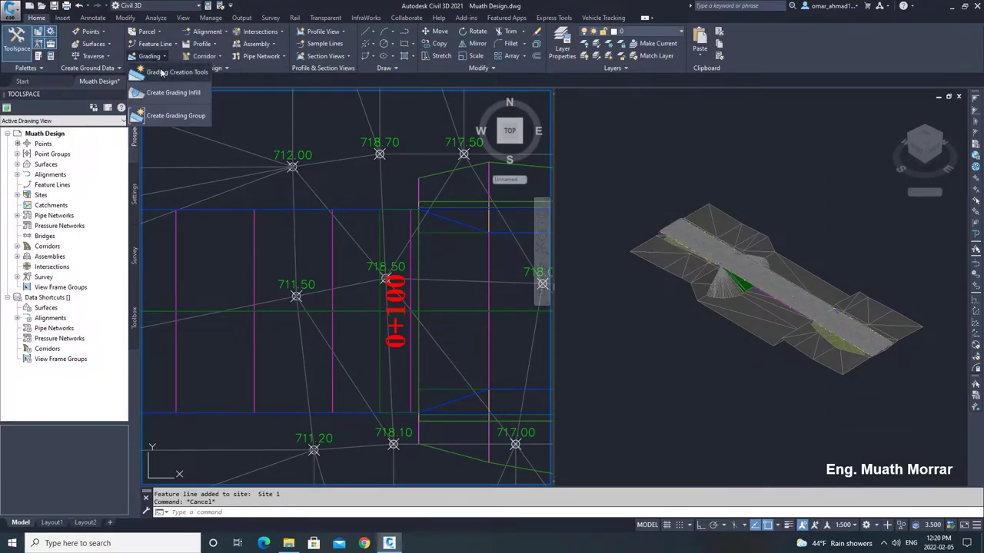
{"action": "left_click", "coordinate": [169, 71]}
{"action": "left_click", "coordinate": [213, 25]}
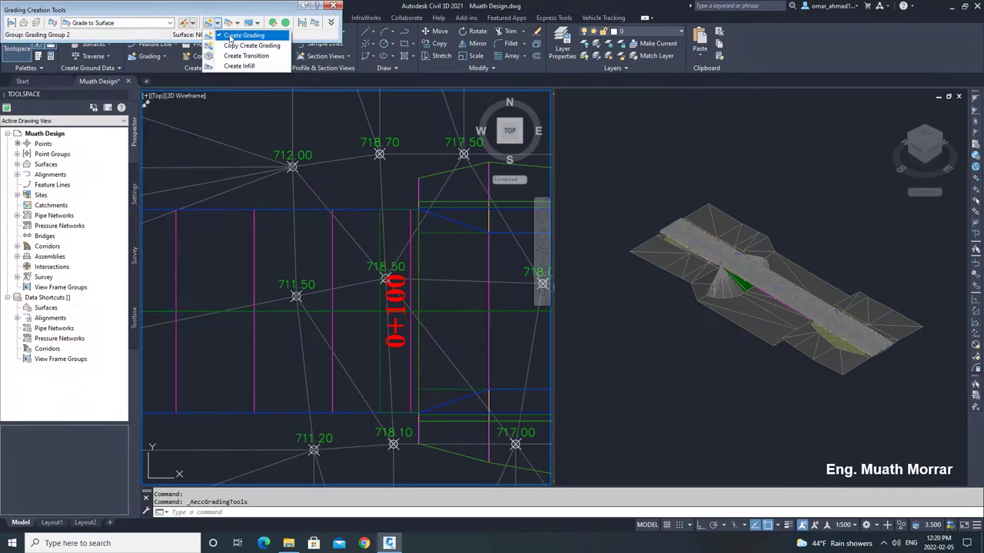
{"action": "left_click", "coordinate": [246, 33]}
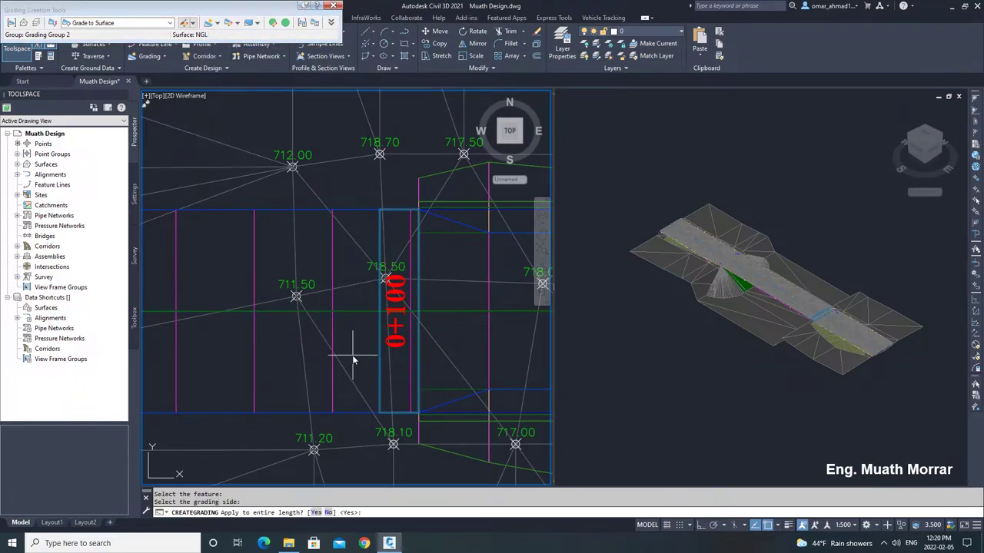
{"action": "scroll", "coordinate": [412, 417], "scroll_direction": "up", "scroll_amount": 5}
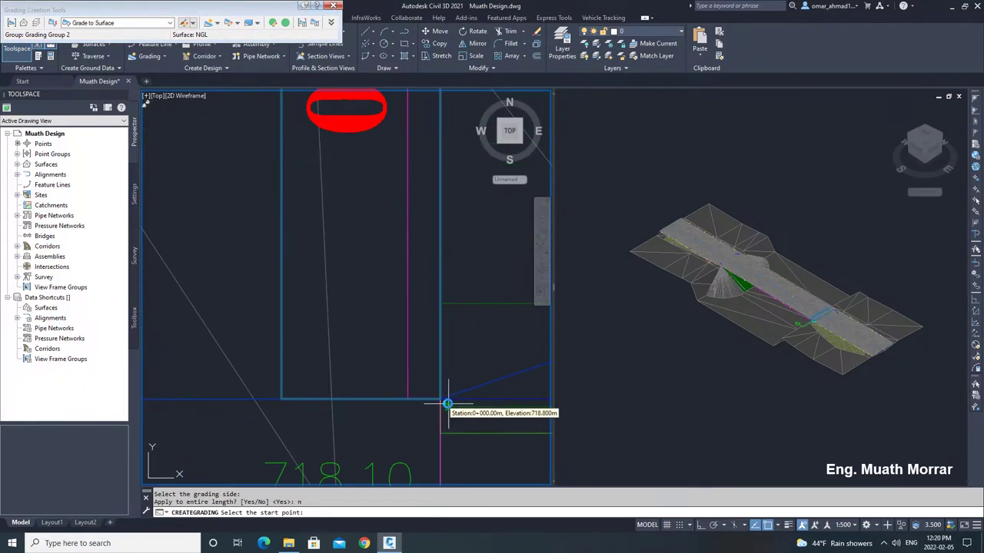
{"action": "left_click", "coordinate": [441, 400]}
{"action": "scroll", "coordinate": [424, 404], "scroll_direction": "down", "scroll_amount": 5}
{"action": "key", "text": "Return"}
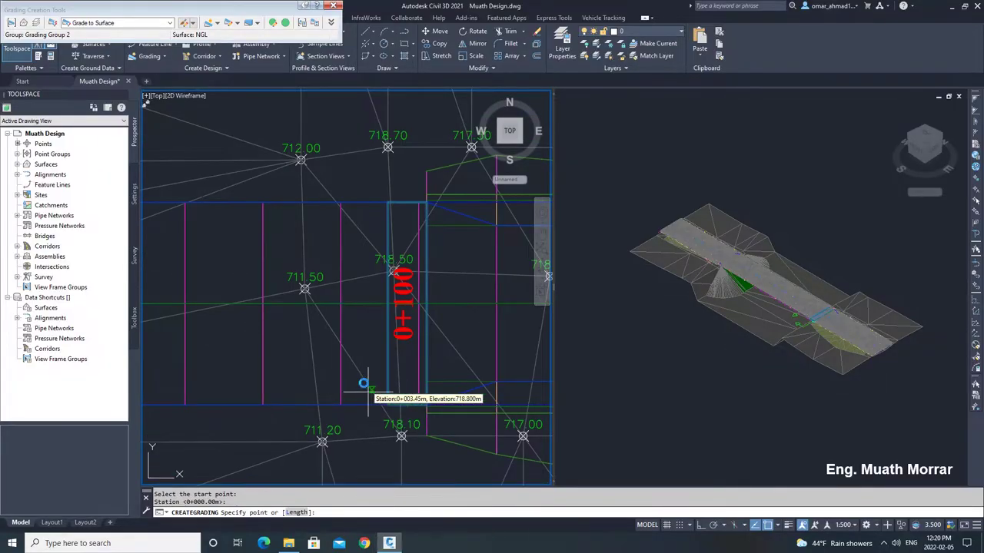
Step: End the east grading at the feature line's northeast corner and accept a 0.50:1 cut slope and a 2:1 fill slope
{"action": "scroll", "coordinate": [383, 196], "scroll_direction": "up", "scroll_amount": 4}
{"action": "scroll", "coordinate": [369, 223], "scroll_direction": "down", "scroll_amount": 3}
{"action": "scroll", "coordinate": [346, 258], "scroll_direction": "up", "scroll_amount": 3}
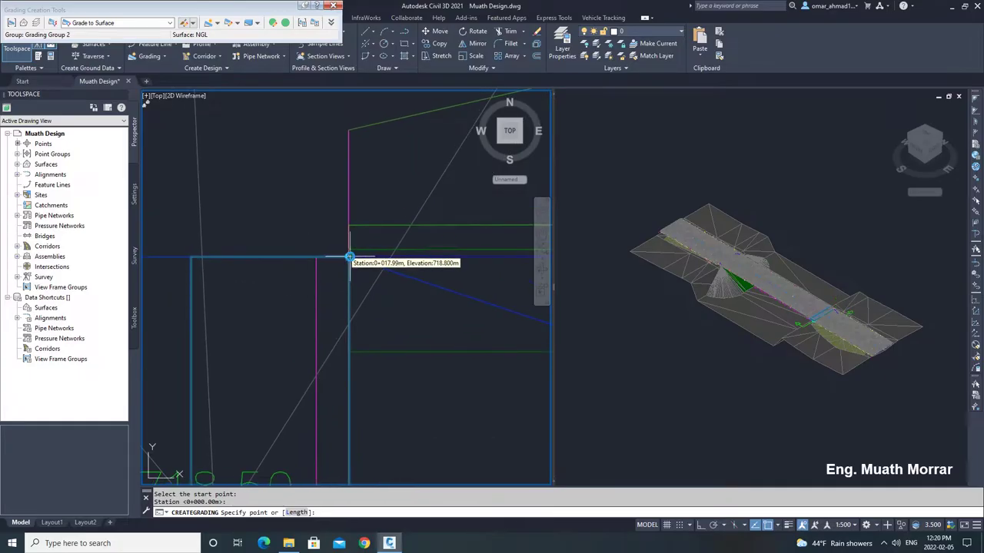
{"action": "left_click", "coordinate": [349, 257]}
{"action": "scroll", "coordinate": [350, 258], "scroll_direction": "down", "scroll_amount": 3}
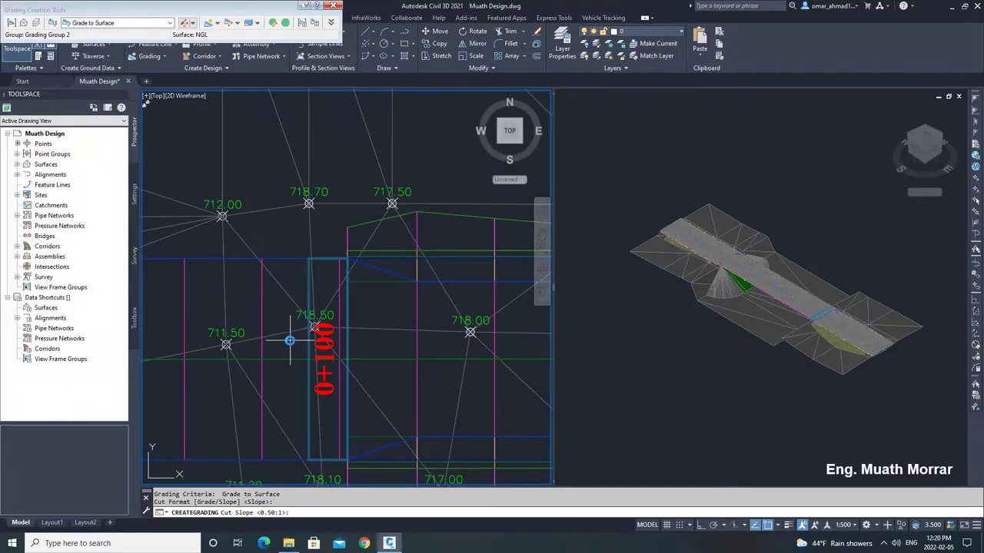
{"action": "key", "text": "Return"}
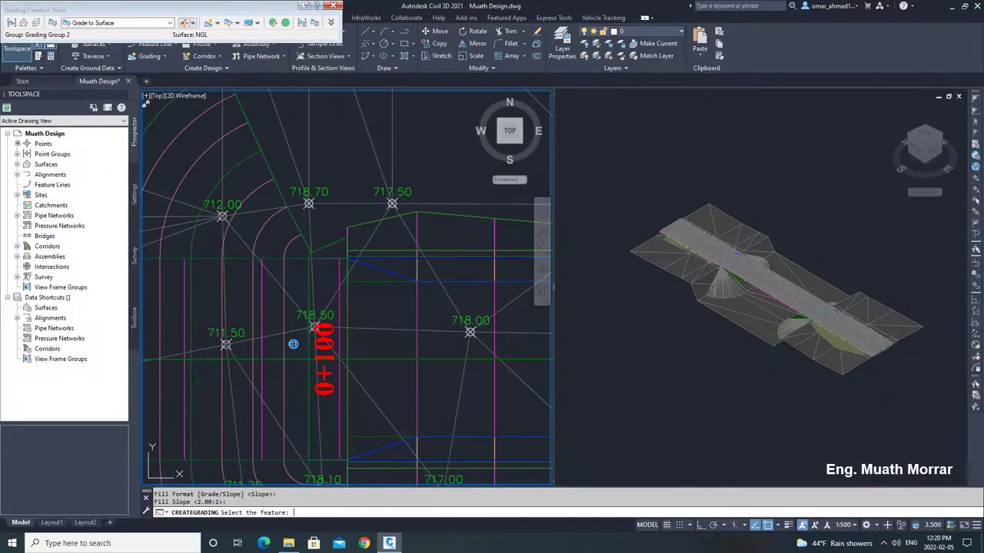
Step: Finish the east grading, close the grading tools and examine the embankments at both bridge ends in plan and from the front in 3D
{"action": "key", "text": "Escape"}
{"action": "left_click", "coordinate": [699, 331]}
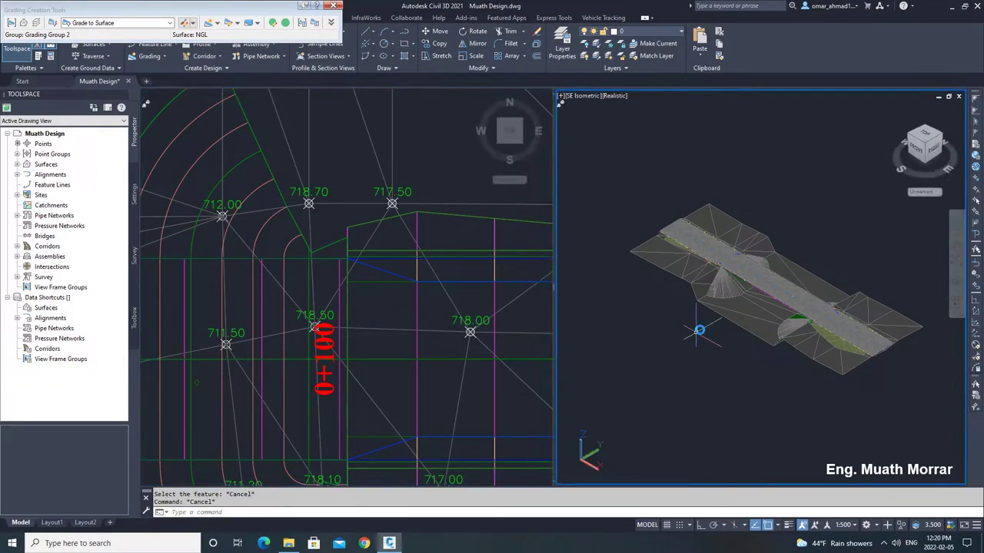
{"action": "scroll", "coordinate": [705, 313], "scroll_direction": "down", "scroll_amount": 2}
{"action": "scroll", "coordinate": [716, 314], "scroll_direction": "up", "scroll_amount": 6}
{"action": "middle_click_drag", "start_coordinate": [715, 314], "coordinate": [795, 273], "text": "shift"}
{"action": "left_click", "coordinate": [380, 306]}
{"action": "scroll", "coordinate": [380, 303], "scroll_direction": "down", "scroll_amount": 2}
{"action": "middle_click_drag", "start_coordinate": [273, 308], "coordinate": [432, 303]}
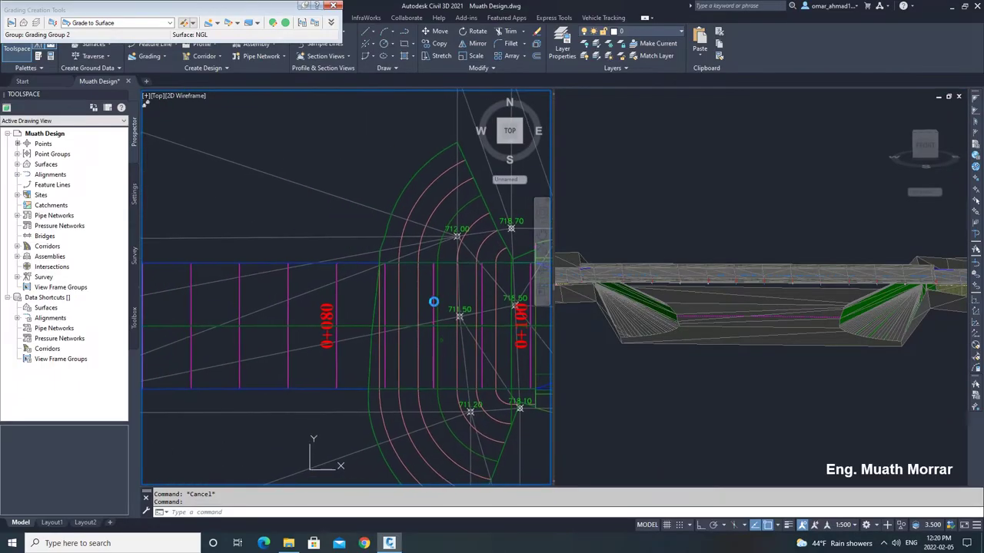
{"action": "scroll", "coordinate": [432, 303], "scroll_direction": "down", "scroll_amount": 2}
{"action": "middle_click_drag", "start_coordinate": [316, 285], "coordinate": [345, 310]}
{"action": "left_click", "coordinate": [333, 6]}
{"action": "left_click", "coordinate": [463, 301]}
{"action": "middle_click_drag", "start_coordinate": [474, 327], "coordinate": [411, 313]}
{"action": "key", "text": "Escape"}
{"action": "key", "text": "Escape"}
{"action": "left_click", "coordinate": [424, 246]}
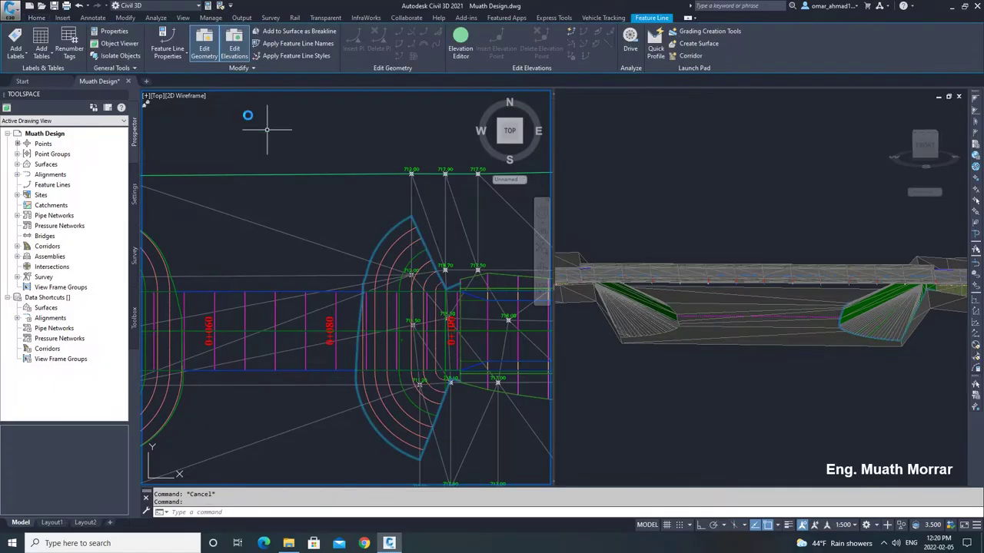
{"action": "key", "text": "Escape"}
Step: Draw a footing rectangle with an area of about 35.5 m² across the road at mid-span, between stations 0+060 and 0+080
{"action": "scroll", "coordinate": [382, 206], "scroll_direction": "down", "scroll_amount": 3}
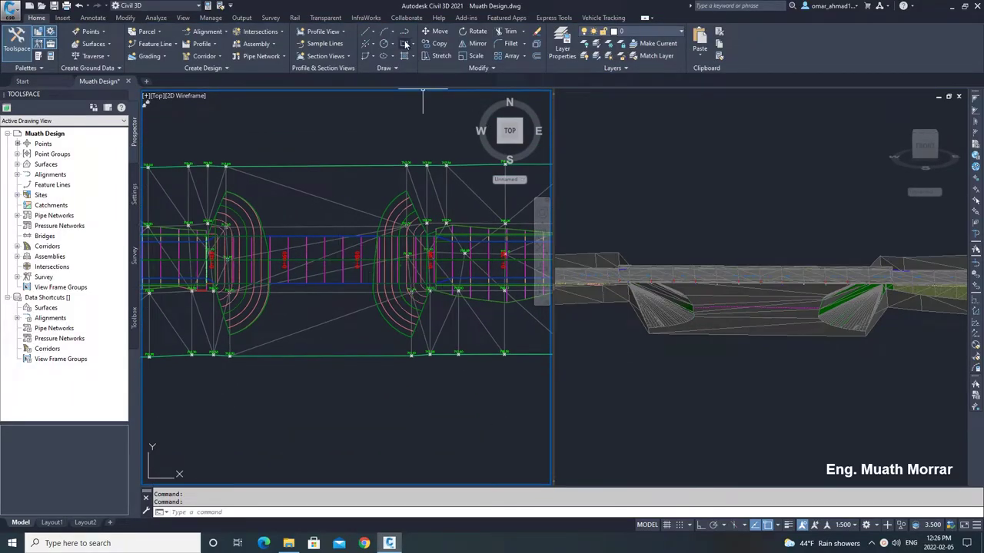
{"action": "left_click", "coordinate": [405, 44]}
{"action": "scroll", "coordinate": [323, 249], "scroll_direction": "up", "scroll_amount": 5}
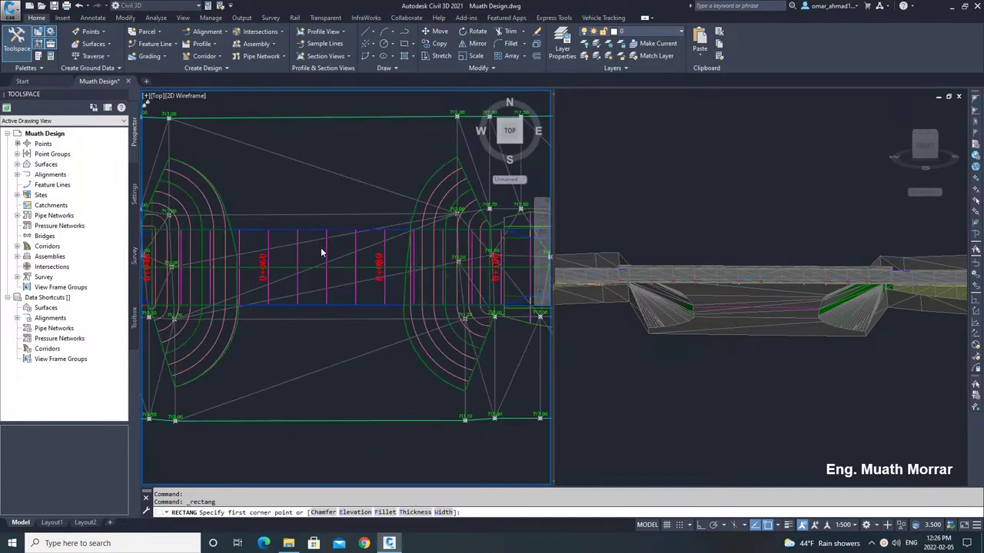
{"action": "left_click", "coordinate": [370, 208]}
{"action": "scroll", "coordinate": [357, 231], "scroll_direction": "down", "scroll_amount": 2}
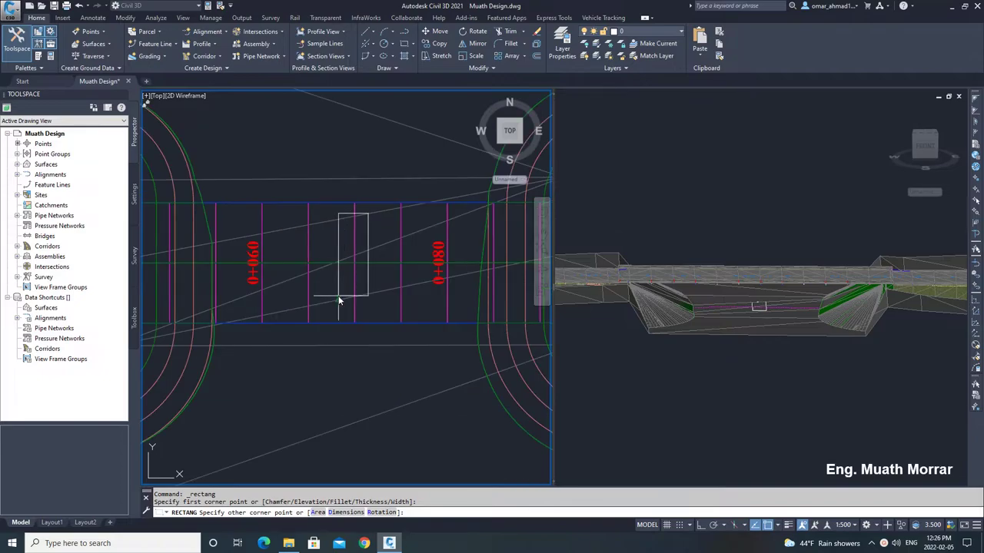
{"action": "scroll", "coordinate": [338, 299], "scroll_direction": "up", "scroll_amount": 4}
{"action": "left_click", "coordinate": [335, 342]}
{"action": "scroll", "coordinate": [337, 307], "scroll_direction": "down", "scroll_amount": 6}
{"action": "middle_click_drag", "start_coordinate": [339, 297], "coordinate": [349, 292]}
Step: Add a spot elevation label of the NGL surface beside the footing rectangle's northeast corner
{"action": "scroll", "coordinate": [363, 260], "scroll_direction": "up", "scroll_amount": 4}
{"action": "left_click", "coordinate": [337, 198]}
{"action": "left_click", "coordinate": [17, 52]}
{"action": "left_click", "coordinate": [39, 114]}
{"action": "left_click", "coordinate": [374, 253]}
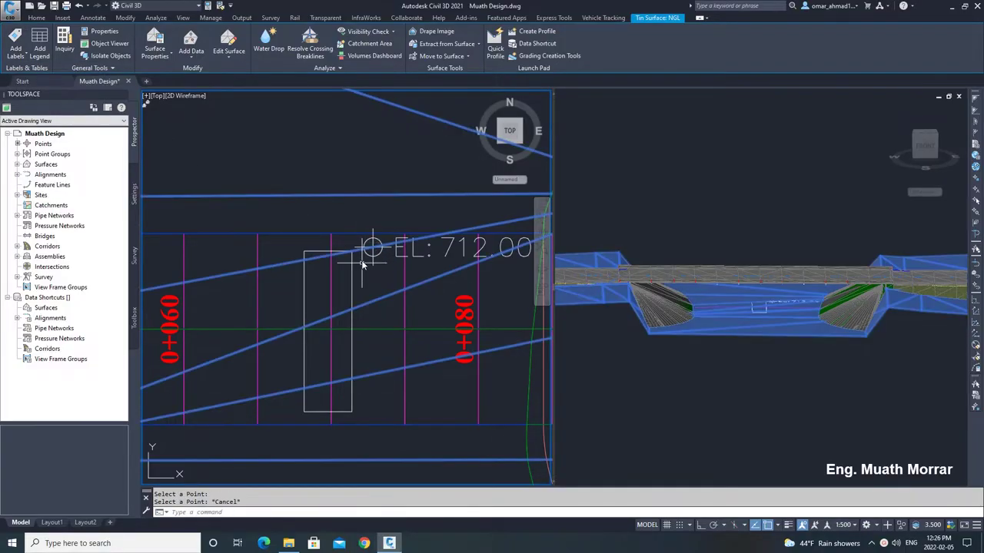
{"action": "key", "text": "Escape"}
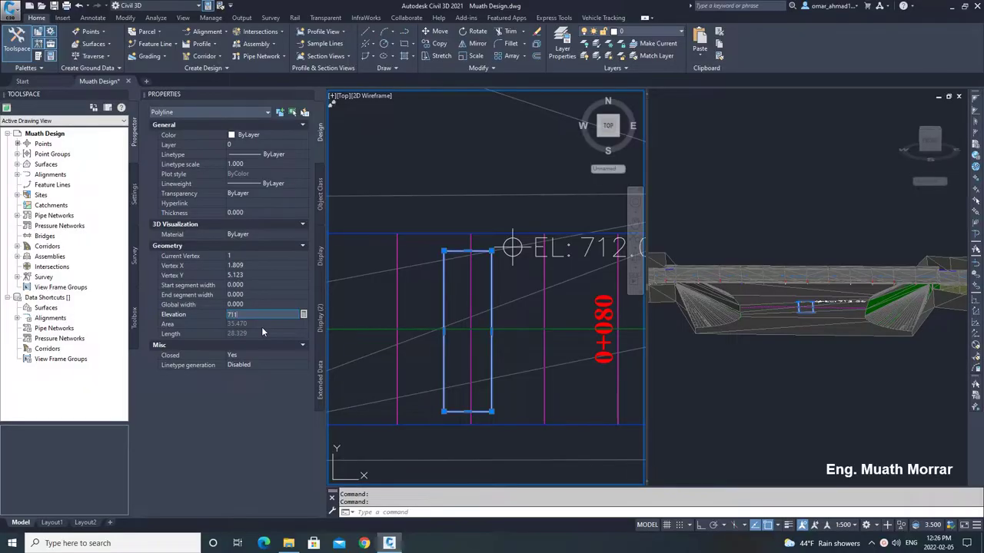
Step: Set the footing rectangle's elevation to 711 m and delete the spot elevation label beside it
{"action": "key", "text": "Return"}
{"action": "left_click", "coordinate": [310, 95]}
{"action": "key", "text": "Escape"}
{"action": "key", "text": "Escape"}
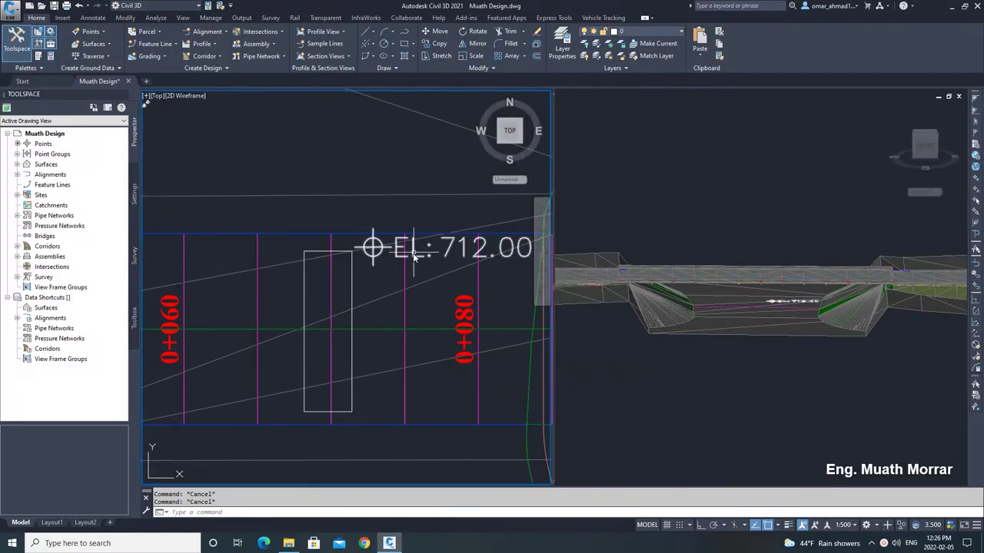
{"action": "left_click", "coordinate": [414, 248]}
{"action": "key", "text": "Delete"}
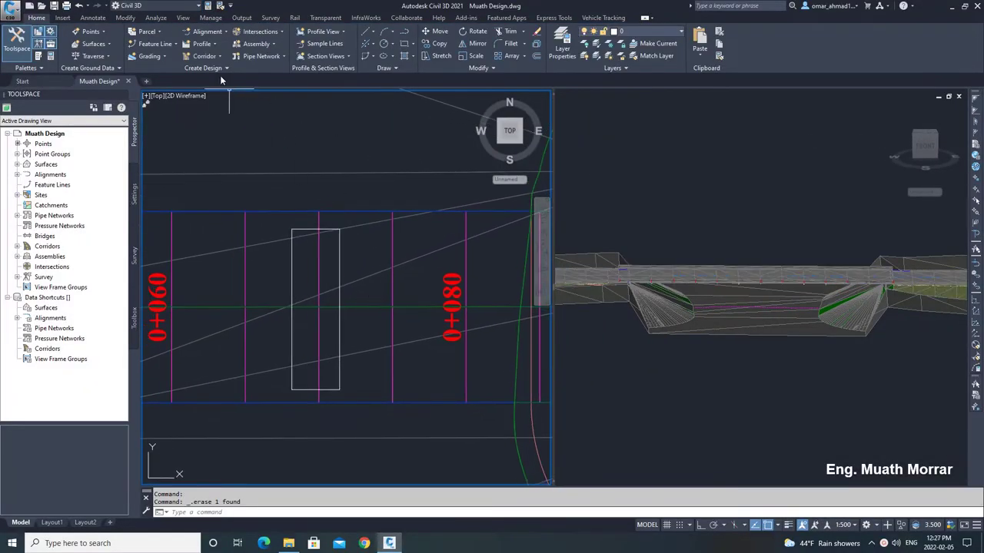
Step: Extrude the footing rectangle into a solid with a height of 2 m
{"action": "left_click", "coordinate": [339, 271]}
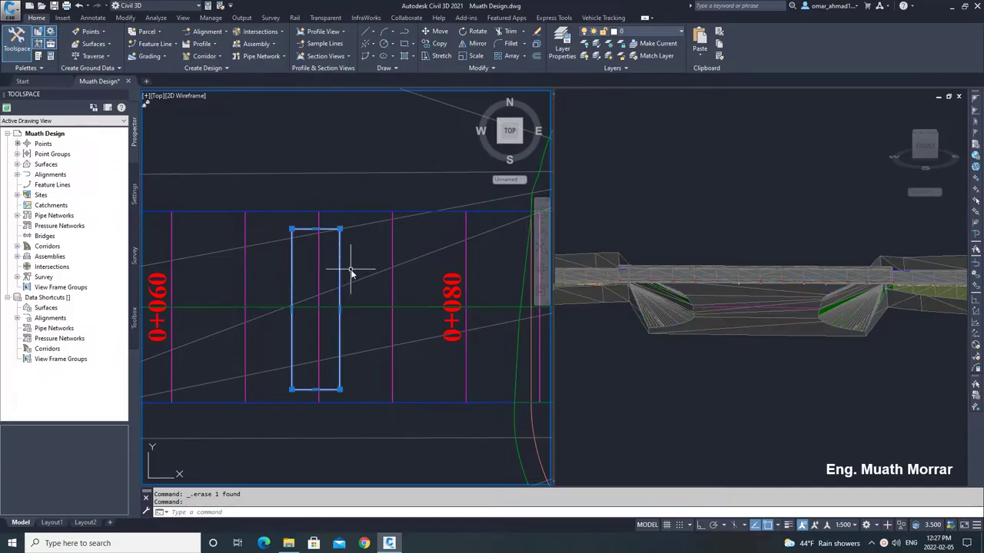
{"action": "key", "text": "ctrl+1"}
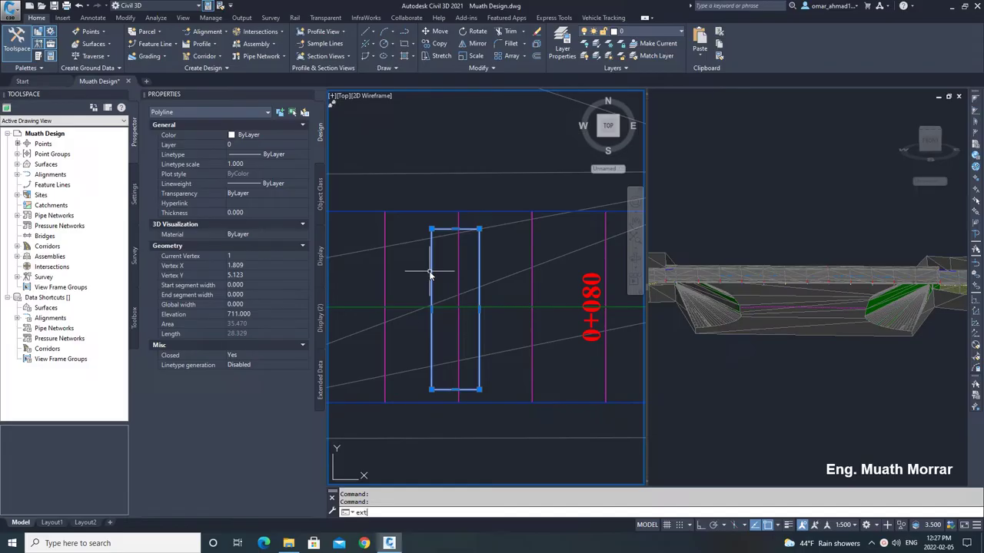
{"action": "key", "text": "Return"}
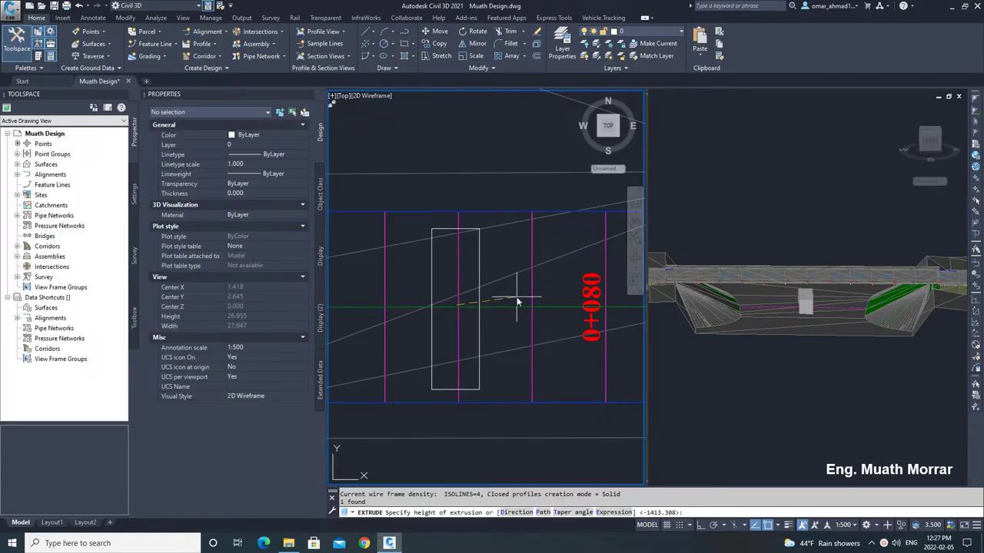
{"action": "type", "text": "2"}
{"action": "key", "text": "Return"}
{"action": "key", "text": "Escape"}
{"action": "left_click", "coordinate": [308, 96]}
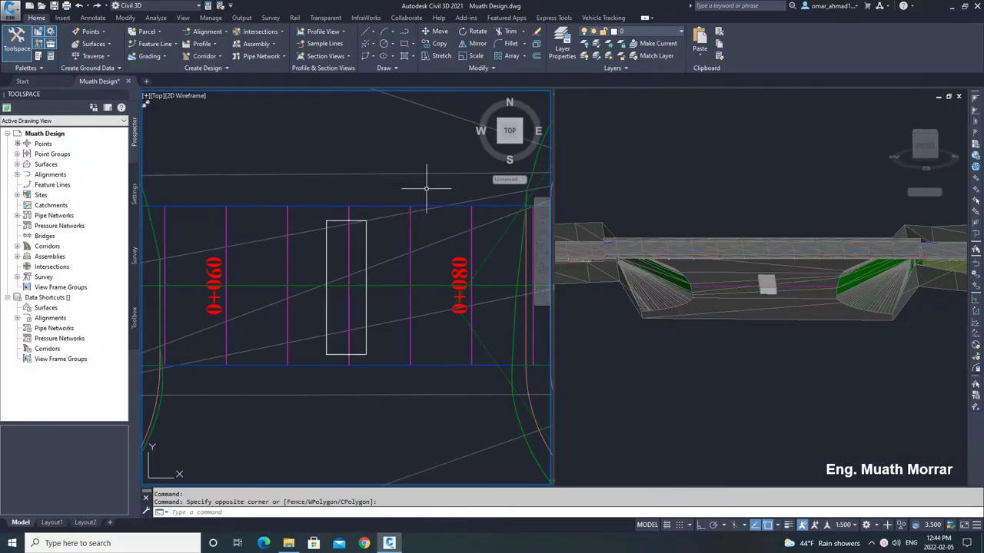
Step: Draw a pier column circle centred on the footing's west edge, near its north end
{"action": "left_click", "coordinate": [384, 45]}
{"action": "scroll", "coordinate": [326, 249], "scroll_direction": "up", "scroll_amount": 4}
{"action": "left_click", "coordinate": [327, 233]}
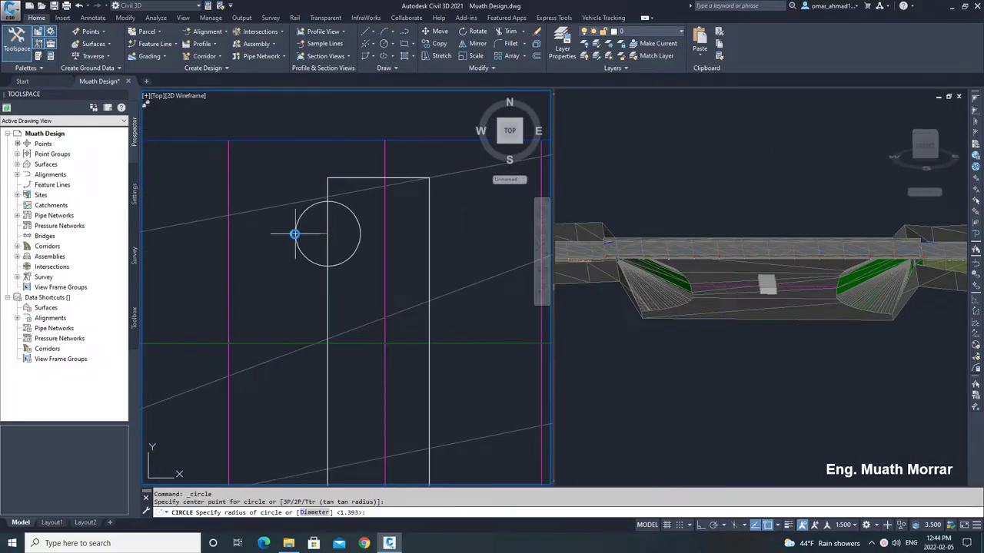
{"action": "left_click", "coordinate": [287, 234]}
Step: Move the column circle east so it sits midway across the footing's width
{"action": "left_click", "coordinate": [287, 234]}
{"action": "left_click", "coordinate": [435, 32]}
{"action": "scroll", "coordinate": [420, 146], "scroll_direction": "down", "scroll_amount": 4}
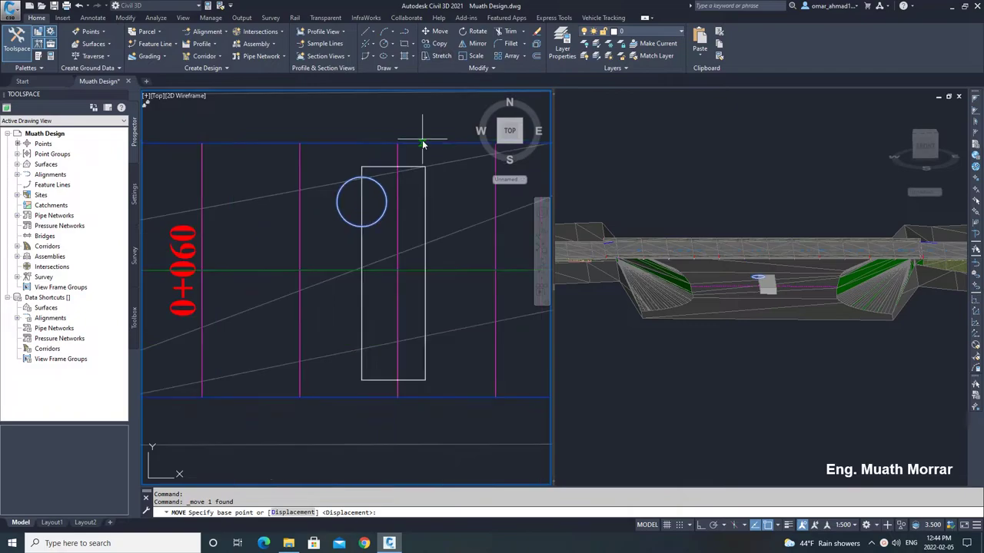
{"action": "left_click", "coordinate": [306, 385]}
{"action": "left_click", "coordinate": [325, 387]}
Step: Copy the column circle straight south to the other end of the footing
{"action": "left_click", "coordinate": [399, 192]}
{"action": "left_click", "coordinate": [395, 198]}
{"action": "left_click", "coordinate": [438, 44]}
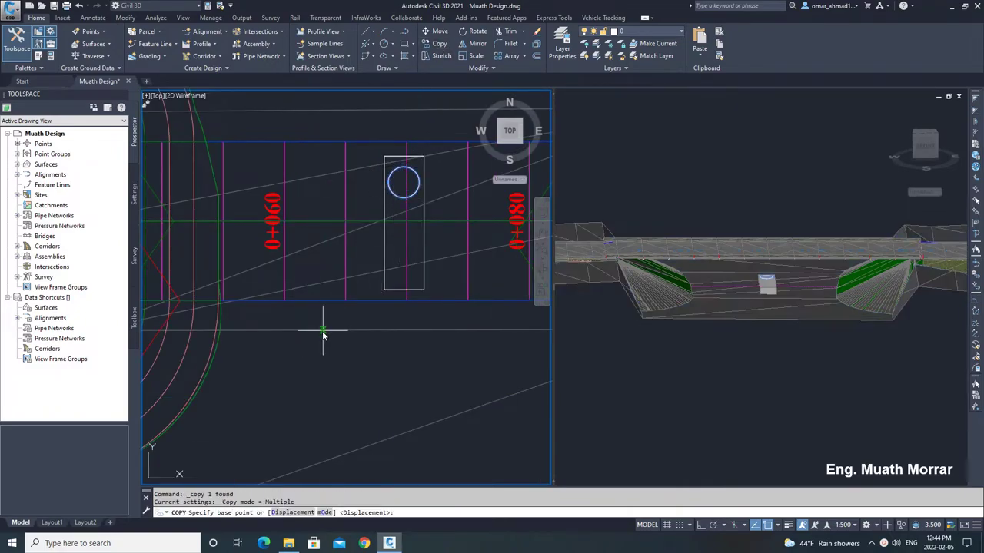
{"action": "left_click", "coordinate": [285, 346]}
{"action": "left_click", "coordinate": [286, 424]}
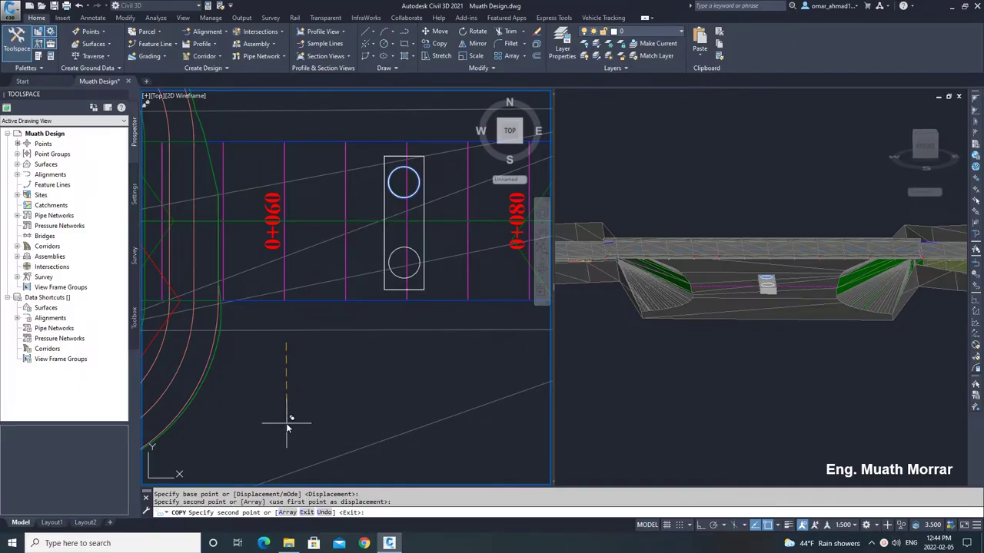
{"action": "key", "text": "Escape"}
{"action": "key", "text": "Escape"}
Step: Extrude both column circles upward 6.2 m to form the pier columns
{"action": "left_click", "coordinate": [397, 181]}
{"action": "left_click", "coordinate": [391, 197]}
{"action": "left_click", "coordinate": [398, 250]}
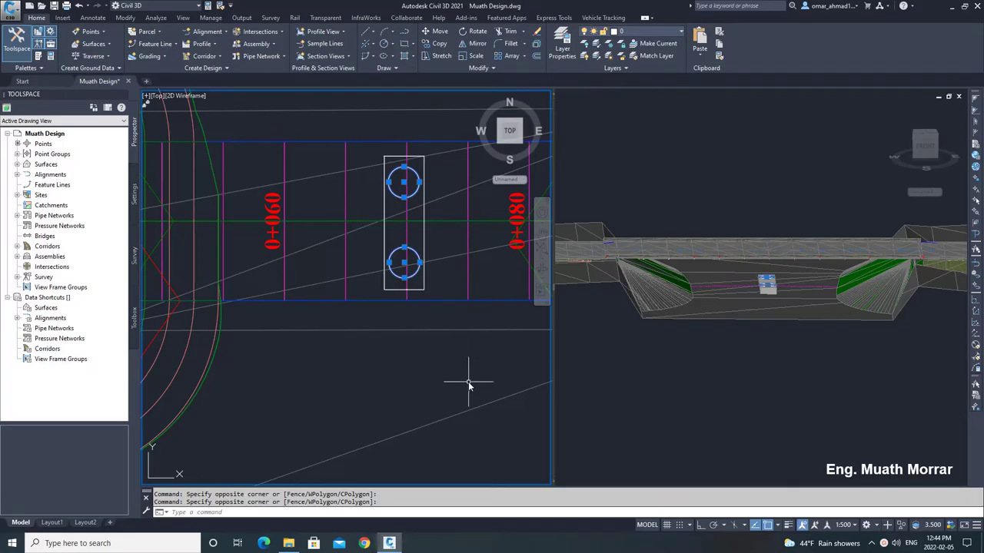
{"action": "type", "text": "extr"}
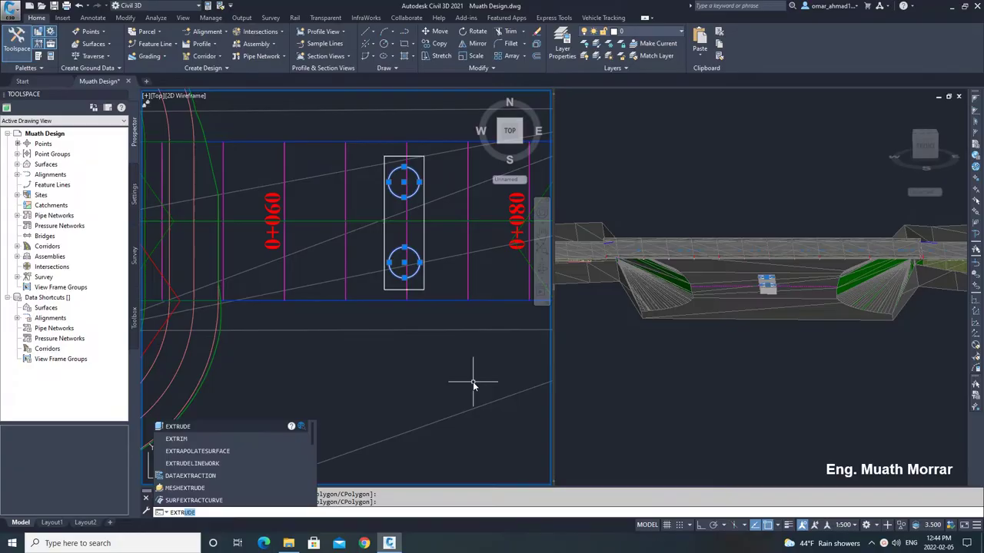
{"action": "key", "text": "Return"}
{"action": "type", "text": "6.2"}
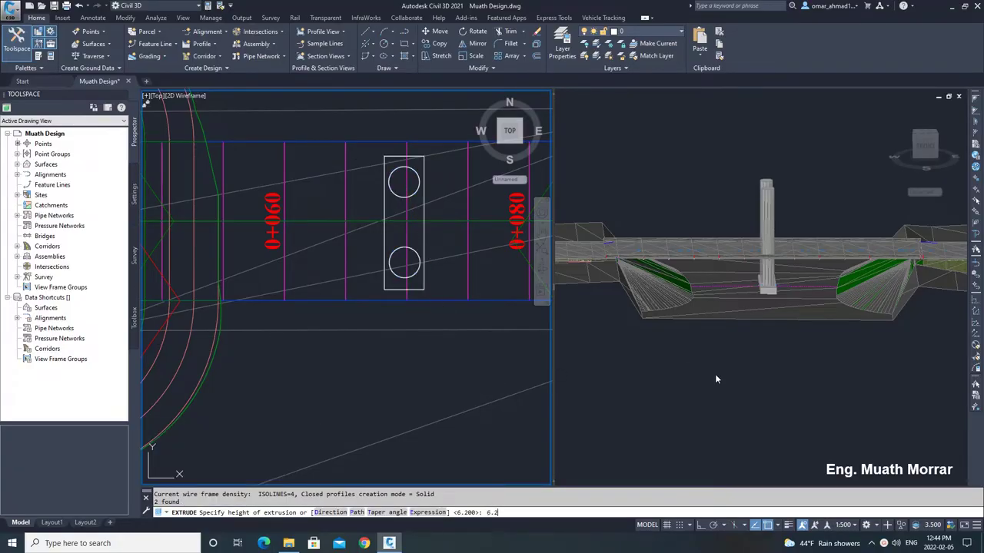
{"action": "key", "text": "Return"}
{"action": "key", "text": "Escape"}
Step: Switch the 3D view to a single viewport and view the pier beneath the bridge deck from several angles
{"action": "left_click", "coordinate": [745, 408]}
{"action": "middle_click_drag", "start_coordinate": [782, 298], "coordinate": [771, 313], "text": "shift"}
{"action": "scroll", "coordinate": [776, 269], "scroll_direction": "up", "scroll_amount": 2}
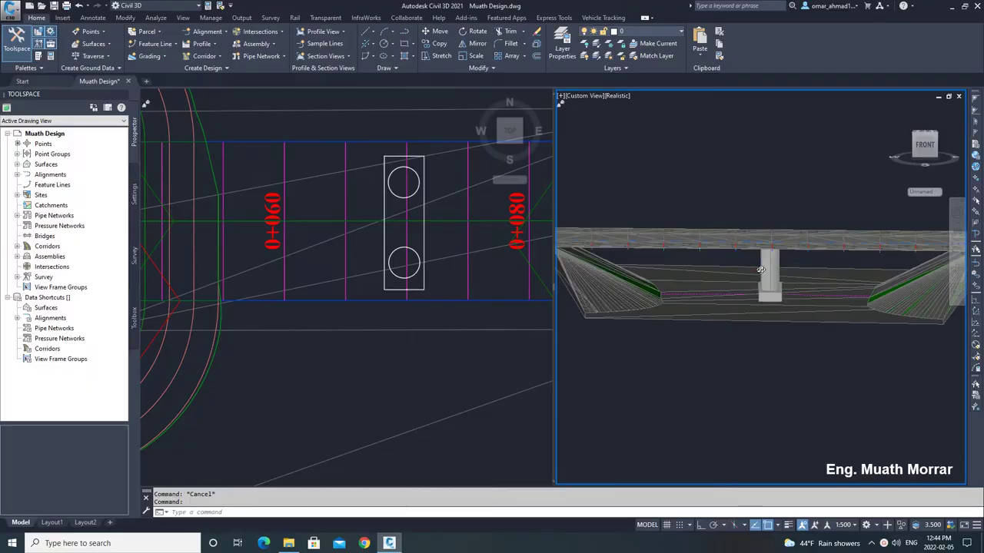
{"action": "left_click", "coordinate": [562, 98]}
{"action": "mouse_move", "coordinate": [645, 125]}
{"action": "left_click", "coordinate": [695, 134]}
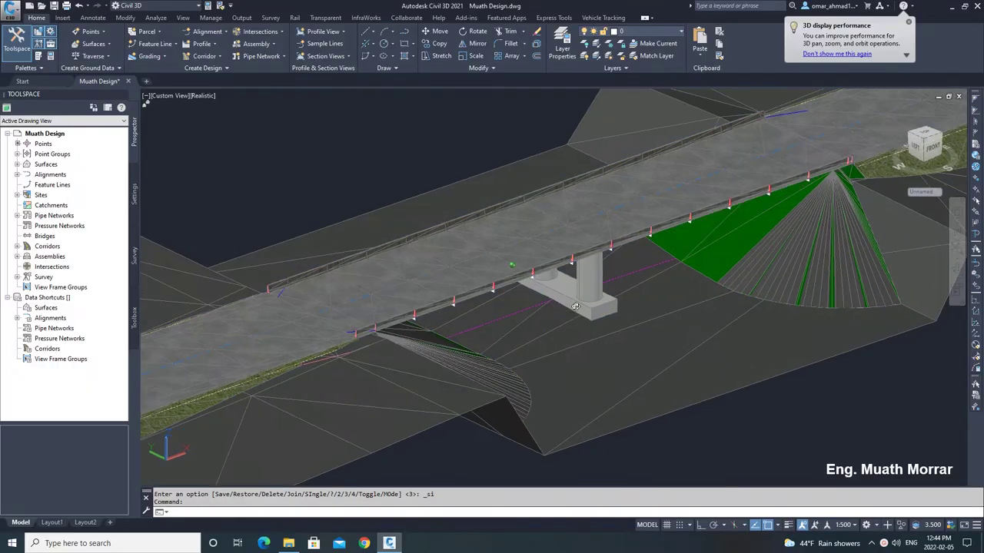
{"action": "middle_click_drag", "start_coordinate": [575, 306], "coordinate": [431, 398], "text": "shift"}
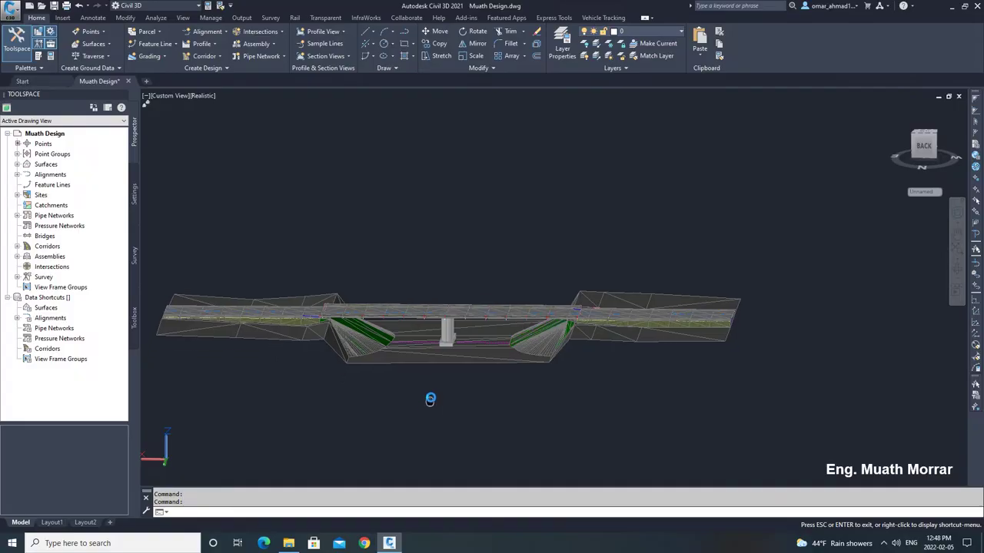
Step: Set edge display to None in the Realistic visual style
{"action": "left_click", "coordinate": [205, 95]}
{"action": "left_click", "coordinate": [267, 238]}
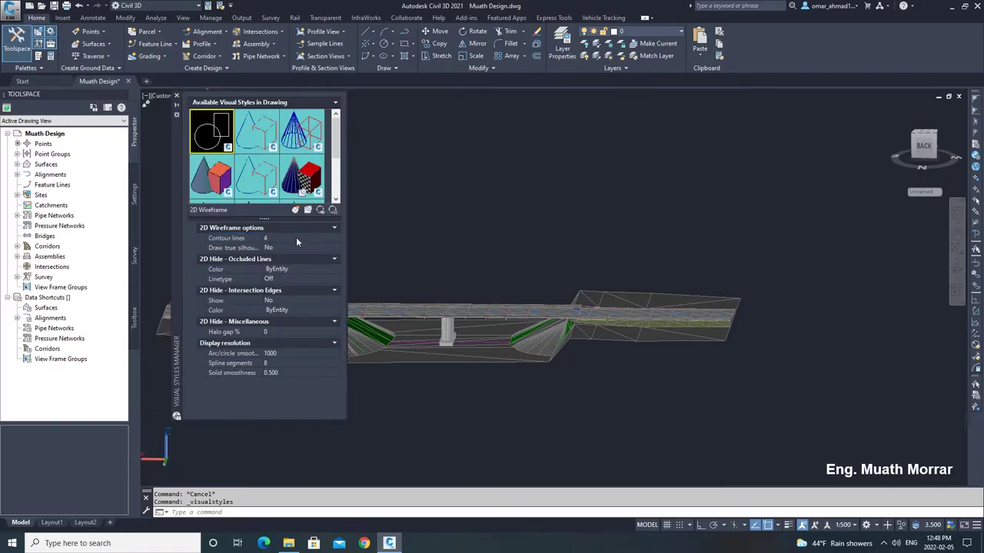
{"action": "left_click", "coordinate": [293, 177]}
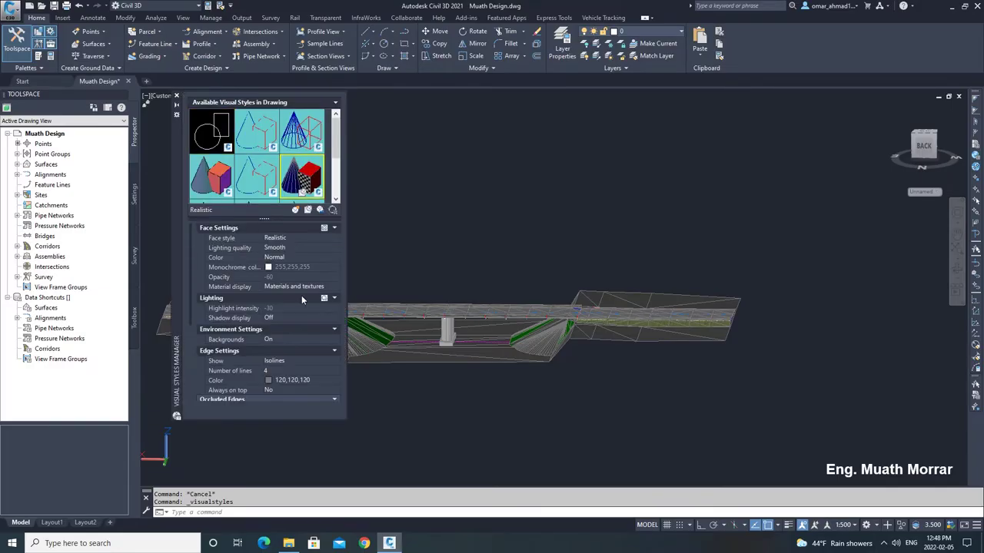
{"action": "left_click", "coordinate": [309, 360]}
{"action": "left_click", "coordinate": [279, 389]}
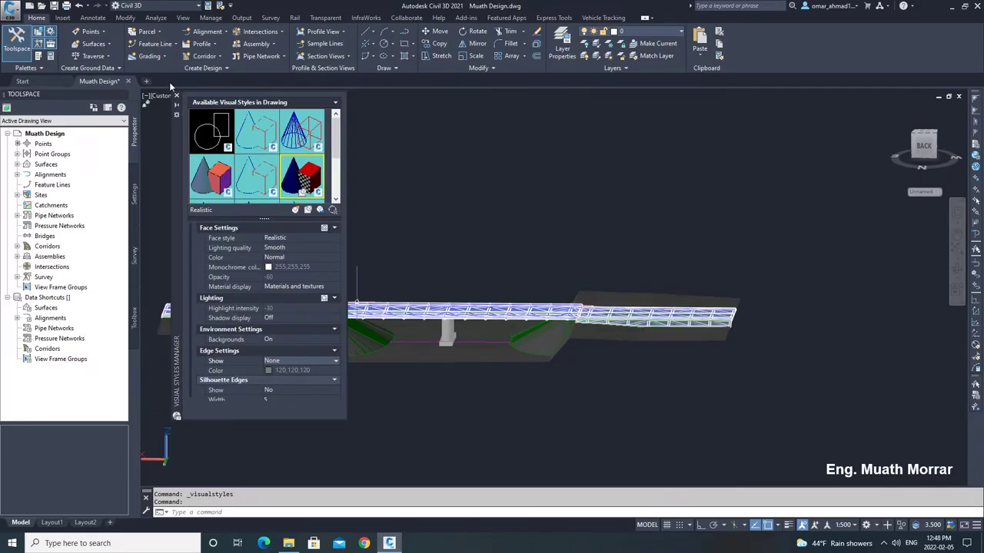
{"action": "left_click", "coordinate": [176, 95]}
Step: Examine the bridge deck, pier and end embankments from several sides in the 3D model
{"action": "scroll", "coordinate": [384, 336], "scroll_direction": "up", "scroll_amount": 3}
{"action": "middle_click_drag", "start_coordinate": [384, 336], "coordinate": [669, 331], "text": "shift"}
{"action": "scroll", "coordinate": [610, 341], "scroll_direction": "up", "scroll_amount": 4}
{"action": "middle_click_drag", "start_coordinate": [611, 340], "coordinate": [586, 286], "text": "shift"}
{"action": "scroll", "coordinate": [587, 285], "scroll_direction": "down", "scroll_amount": 5}
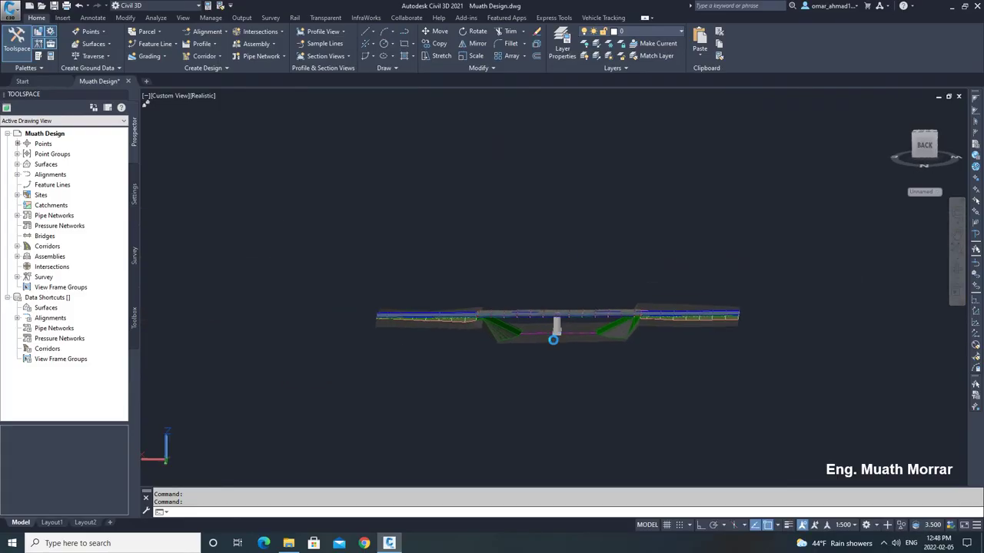
{"action": "scroll", "coordinate": [553, 338], "scroll_direction": "up", "scroll_amount": 4}
{"action": "middle_click_drag", "start_coordinate": [552, 339], "coordinate": [559, 286], "text": "shift"}
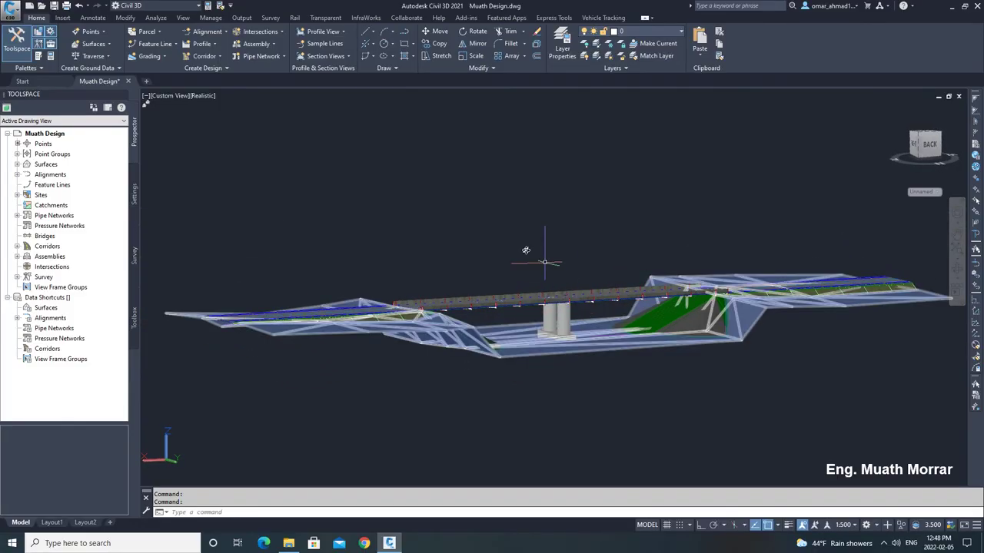